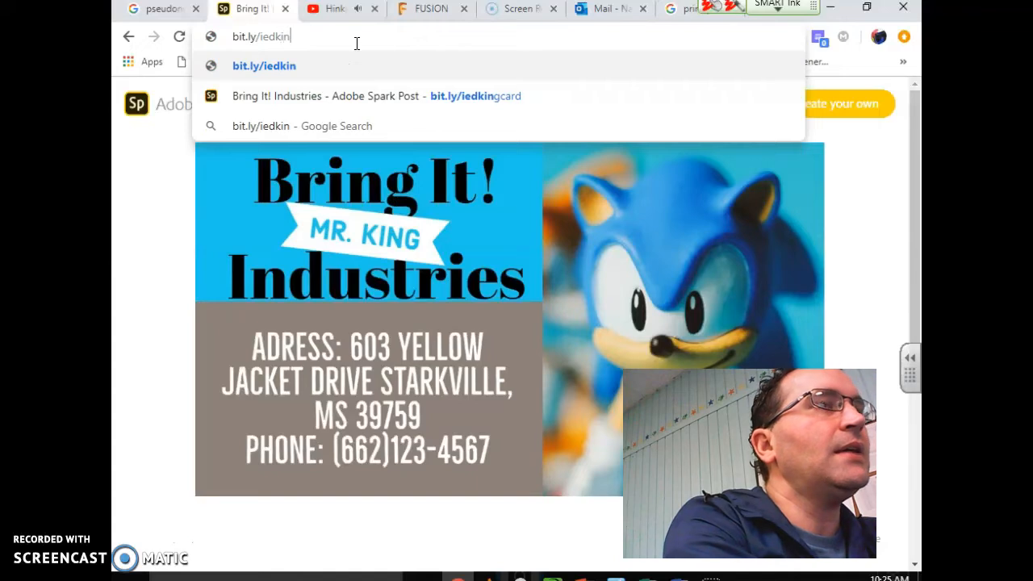
Load Adobe Spark's business card maker page from the bit.ly/iedcard2019 short link
{"action": "type", "text": "card2019"}
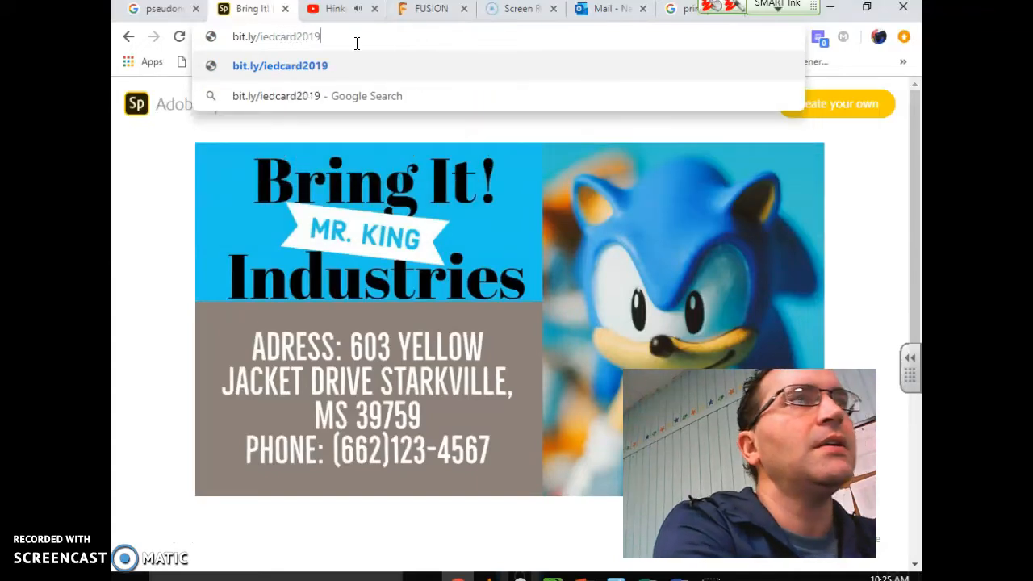
{"action": "key", "text": "Return"}
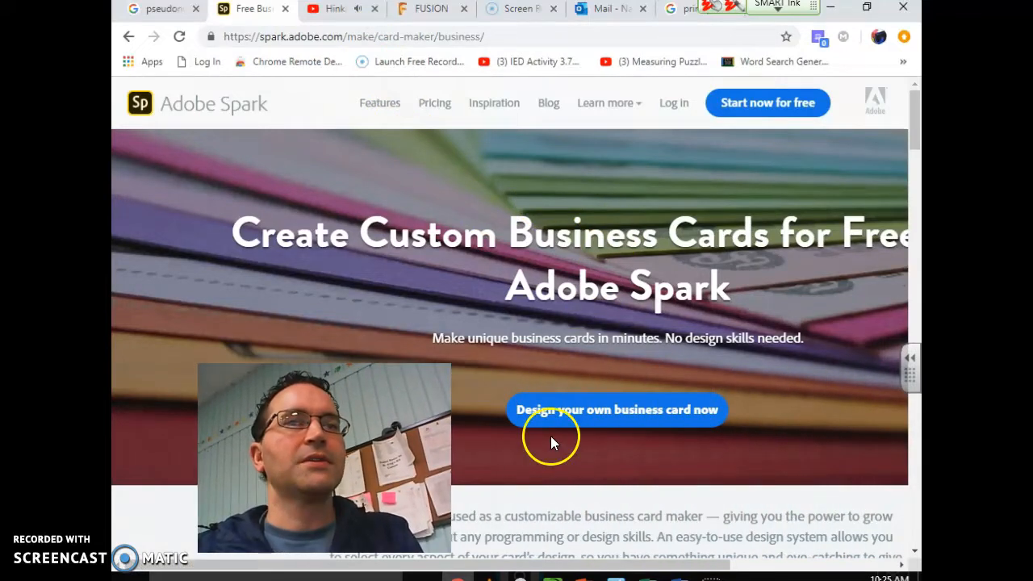
Start designing a business card and begin e-mail sign-up, entering the first name and e-mail
{"action": "left_click", "coordinate": [574, 424]}
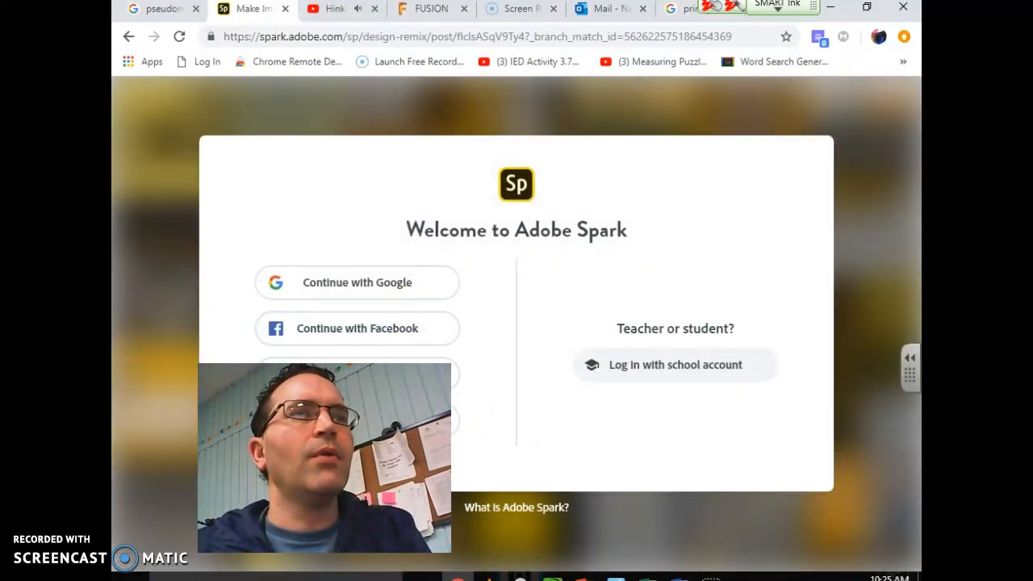
{"action": "left_click", "coordinate": [368, 371]}
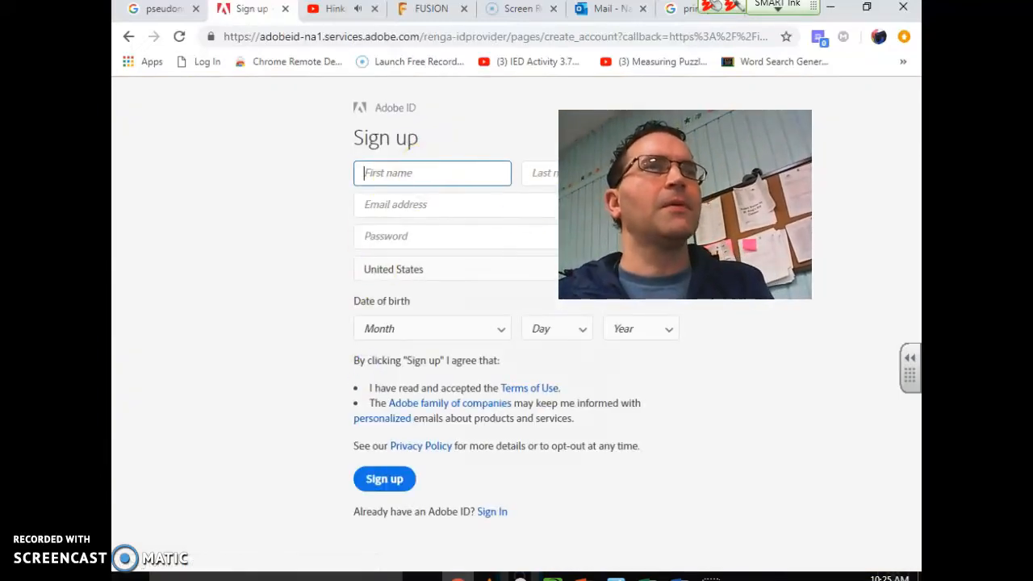
{"action": "left_click", "coordinate": [401, 180]}
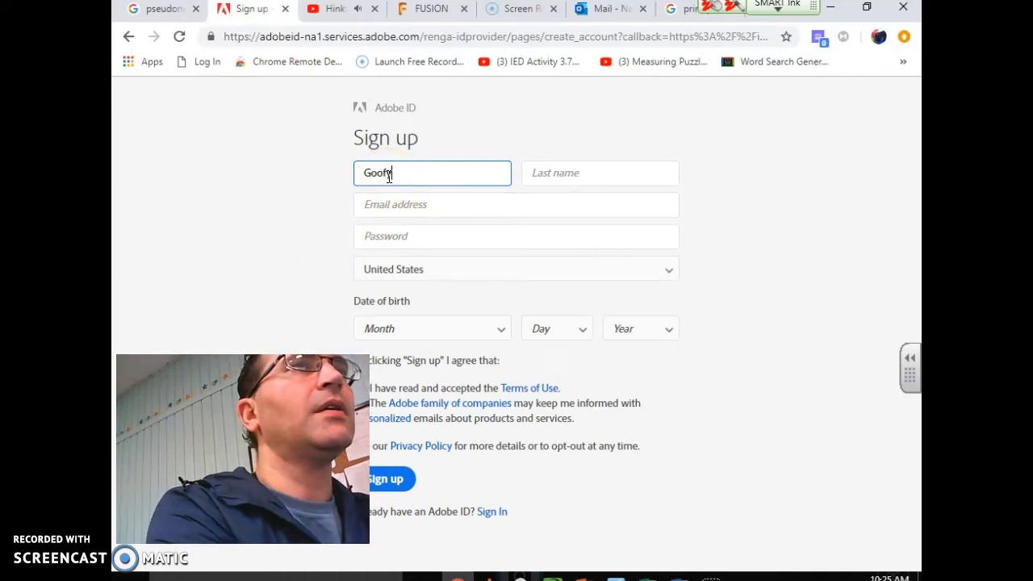
{"action": "type", "text": "Guy"}
{"action": "key", "text": "Tab"}
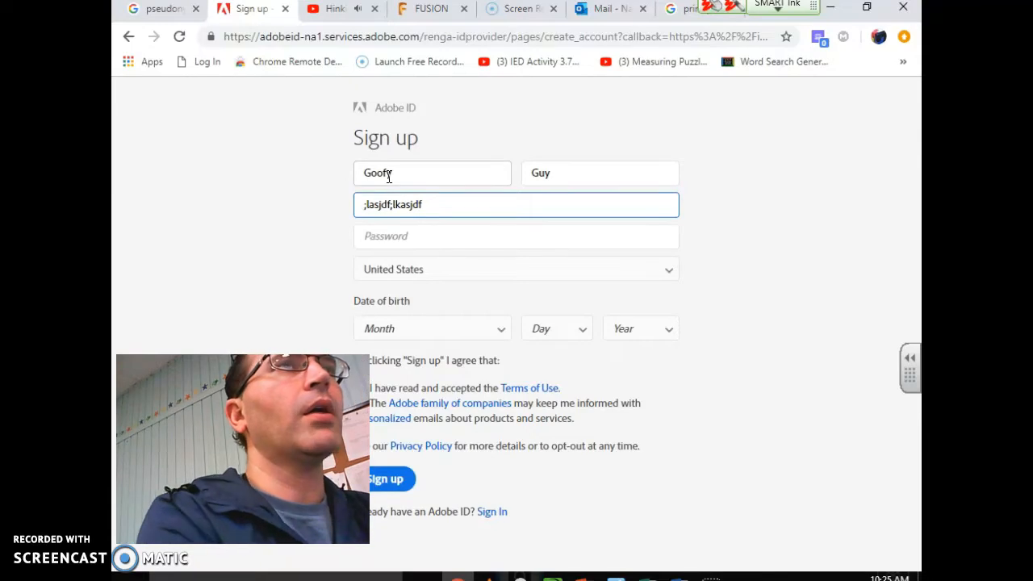
Set the sign-up birth date to June 1, 1945
{"action": "left_click", "coordinate": [432, 331]}
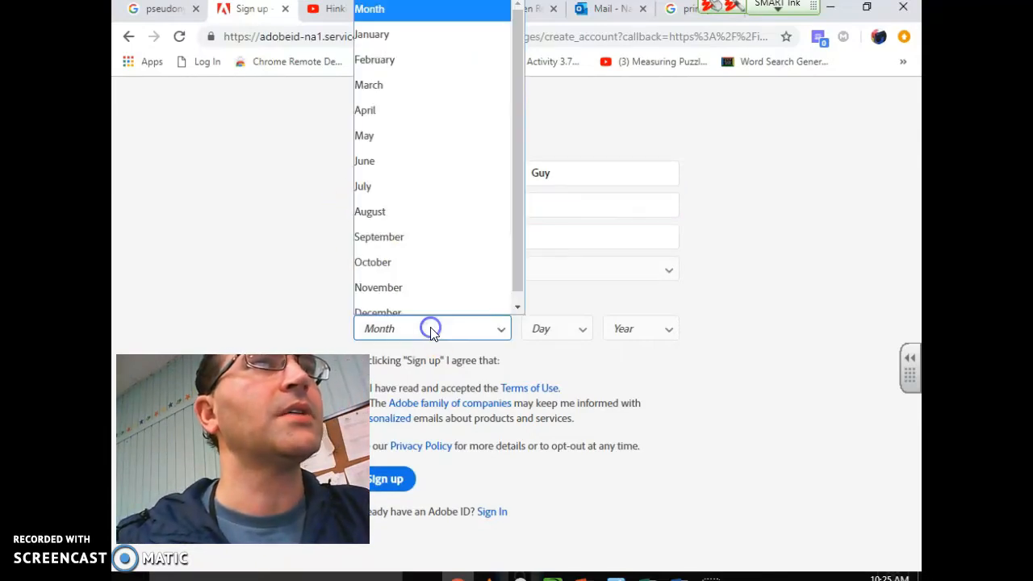
{"action": "left_click", "coordinate": [456, 151]}
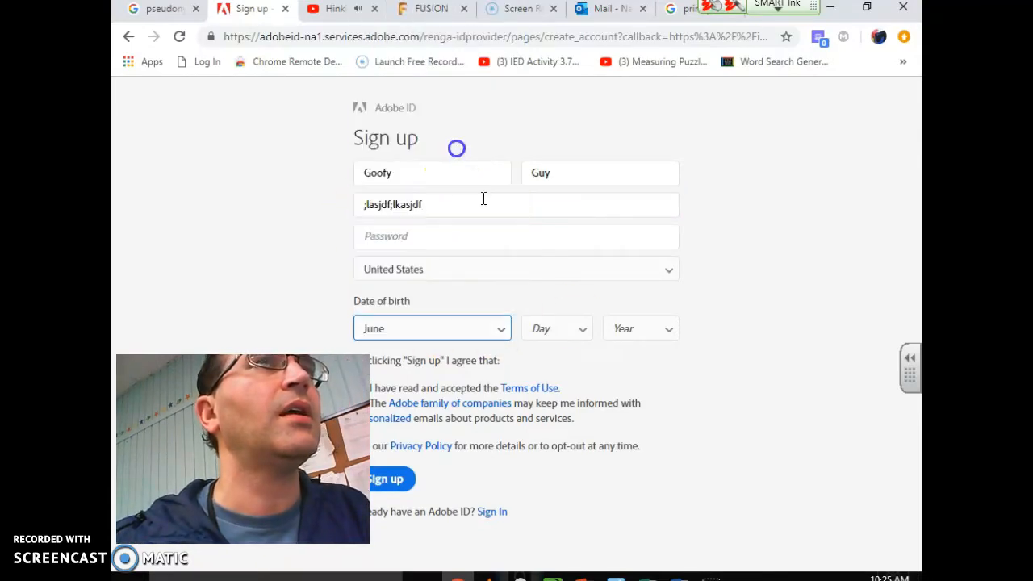
{"action": "left_click", "coordinate": [559, 327]}
{"action": "left_click_drag", "start_coordinate": [588, 125], "coordinate": [583, 194]}
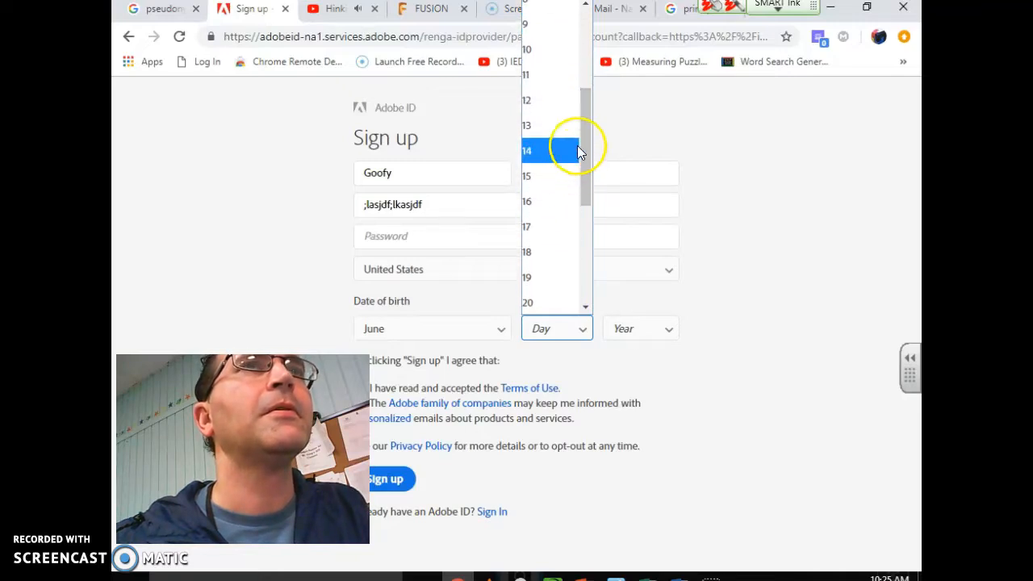
{"action": "left_click_drag", "start_coordinate": [591, 142], "coordinate": [589, 58]}
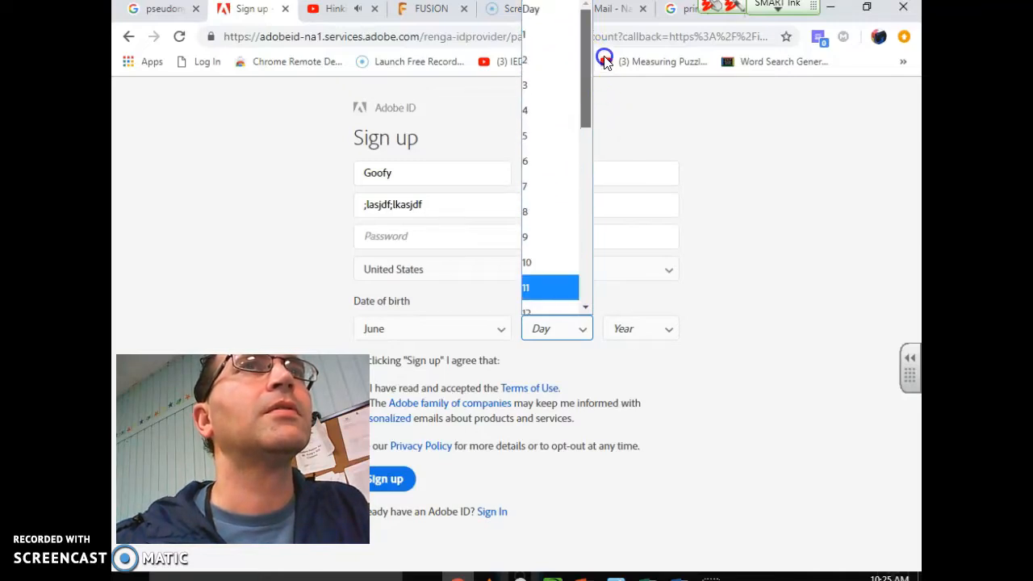
{"action": "left_click", "coordinate": [567, 37]}
{"action": "left_click", "coordinate": [620, 327]}
{"action": "left_click_drag", "start_coordinate": [677, 38], "coordinate": [662, 202]}
{"action": "left_click", "coordinate": [630, 214]}
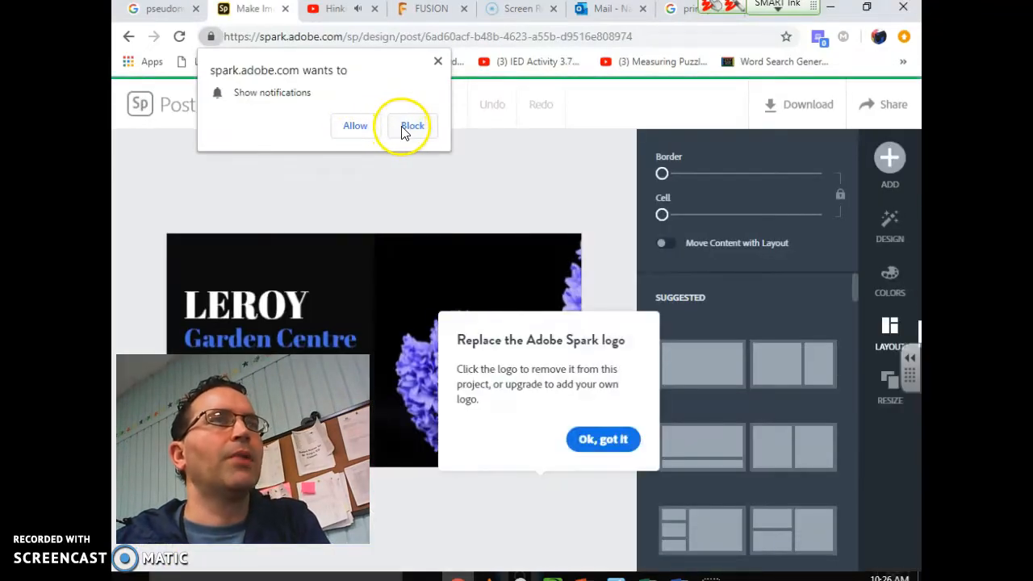
Block the notification request and dismiss the logo and image-grid tips
{"action": "left_click", "coordinate": [409, 126]}
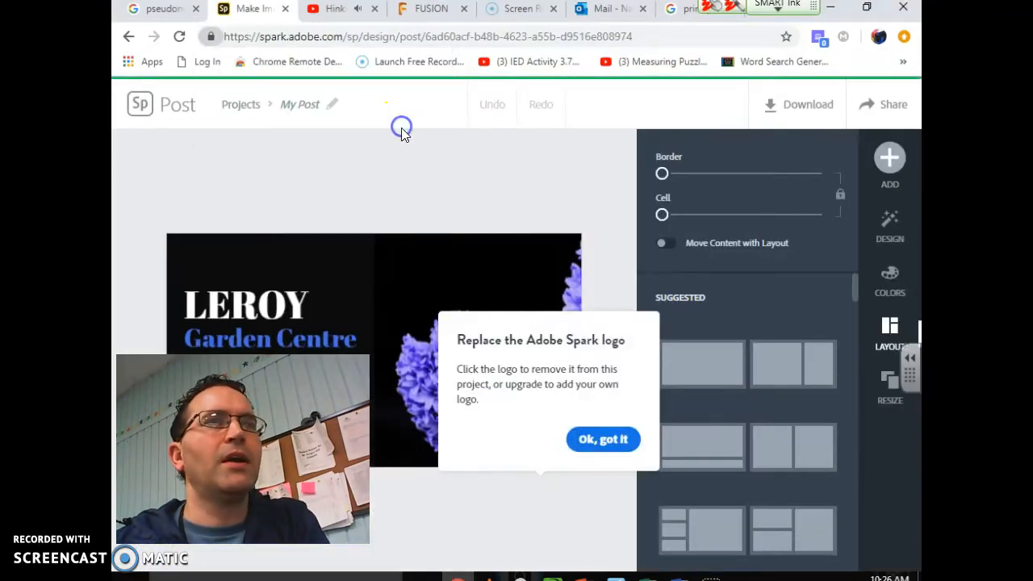
{"action": "left_click", "coordinate": [597, 440]}
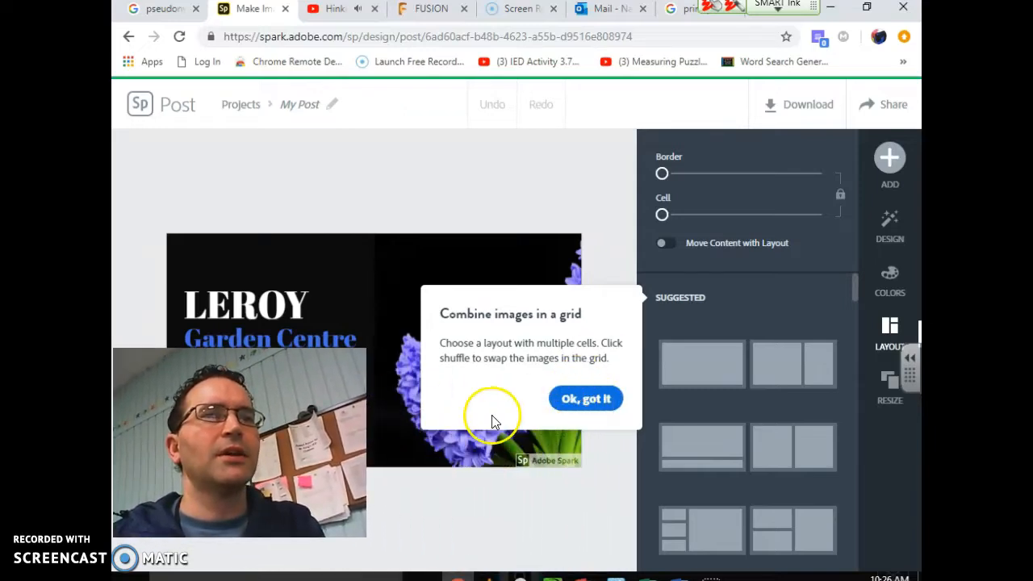
{"action": "left_click", "coordinate": [579, 399]}
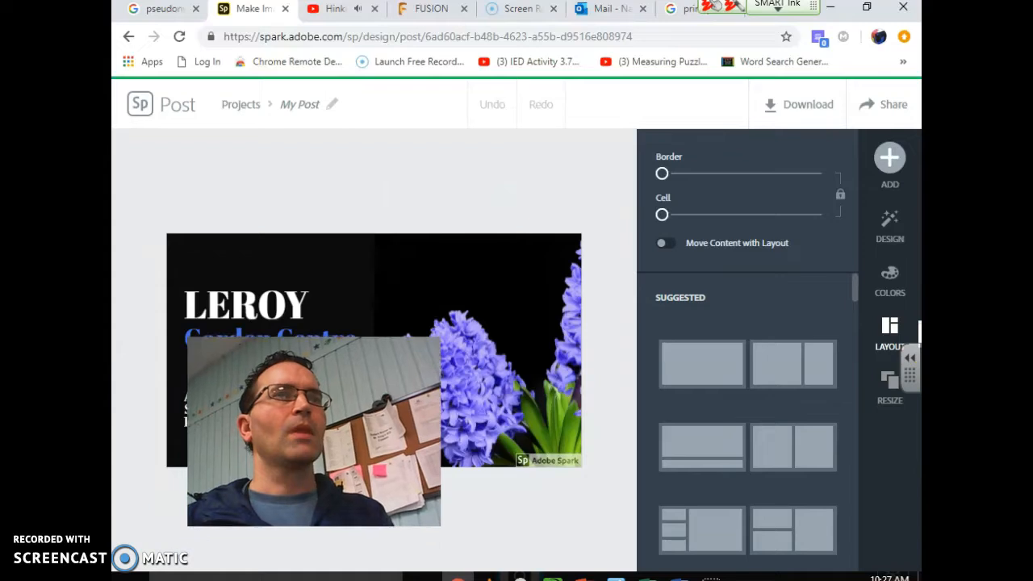
Change the LEROY title text to 'Bring It! Industries'
{"action": "double_click", "coordinate": [289, 299]}
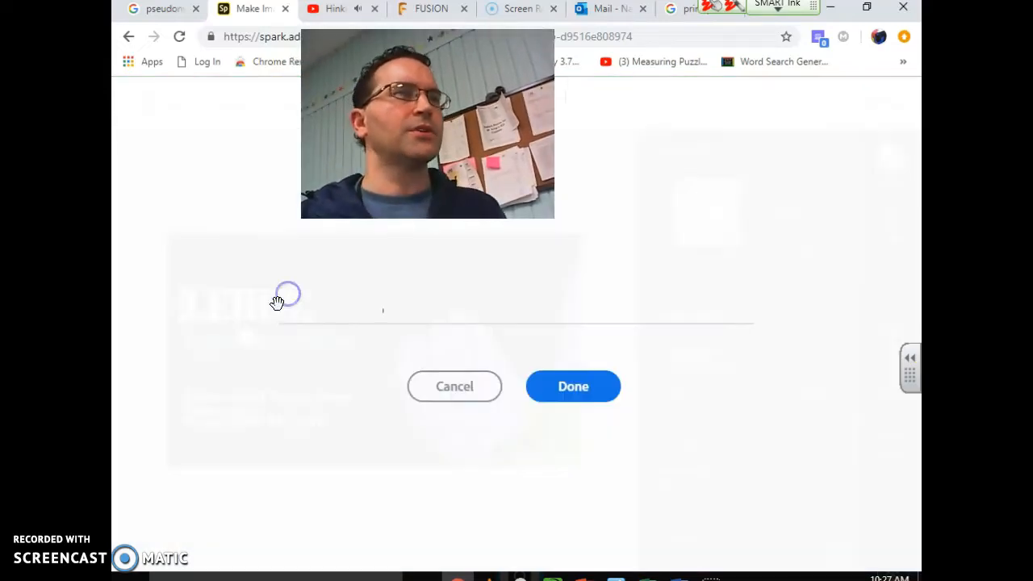
{"action": "left_click_drag", "start_coordinate": [369, 288], "coordinate": [247, 287]}
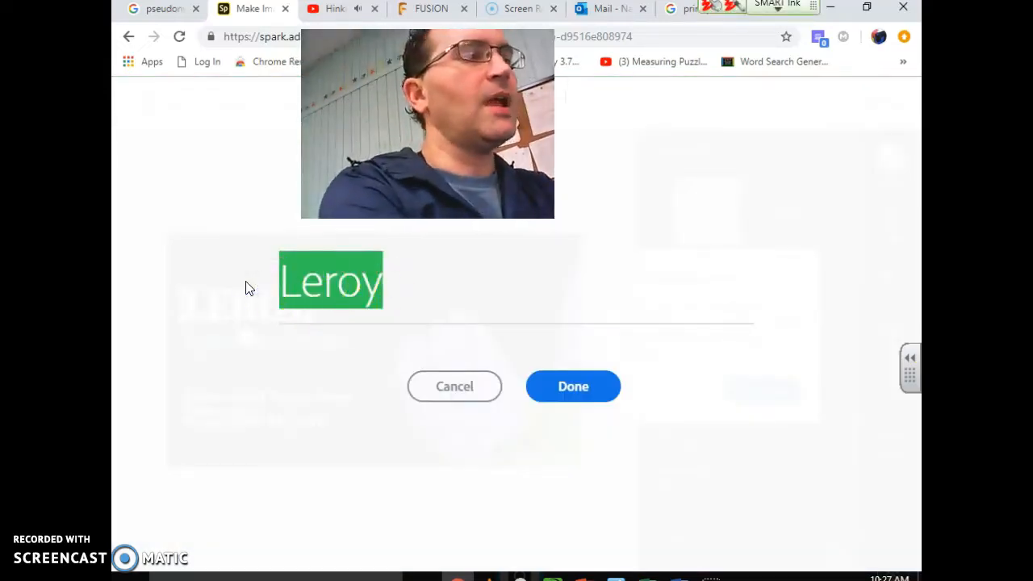
{"action": "type", "text": "Bring"}
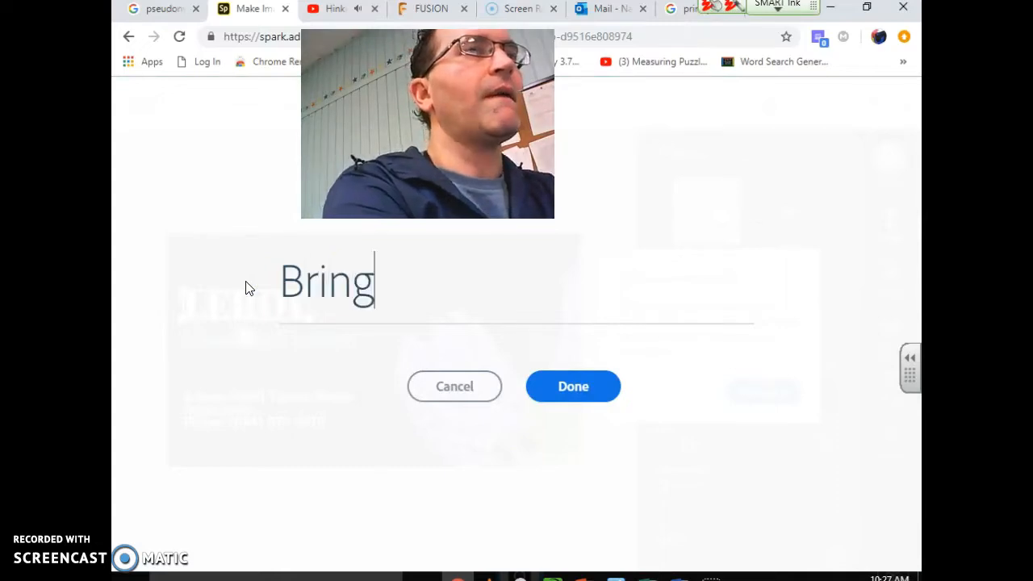
{"action": "type", "text": " It!"}
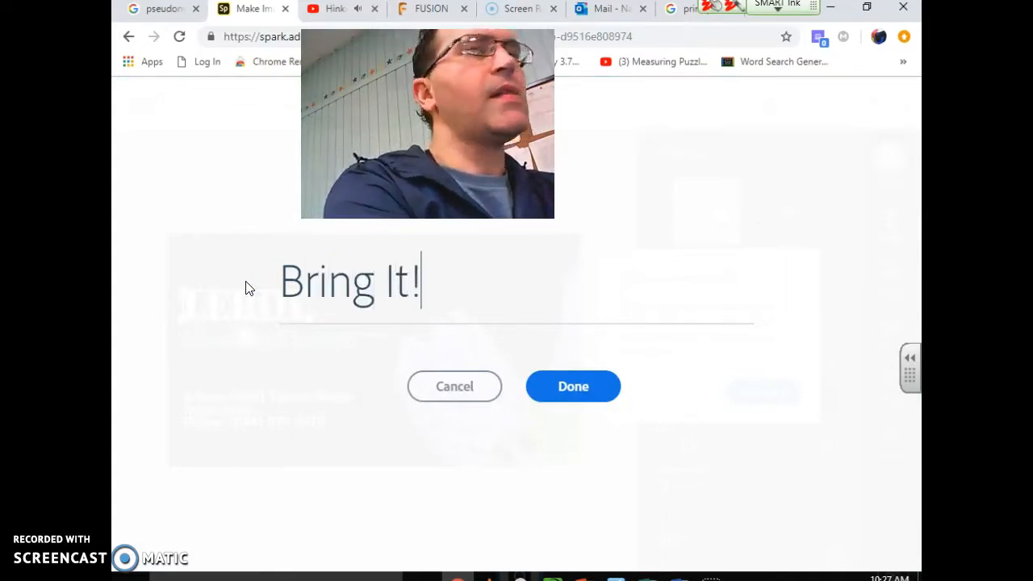
{"action": "type", "text": " Indu"}
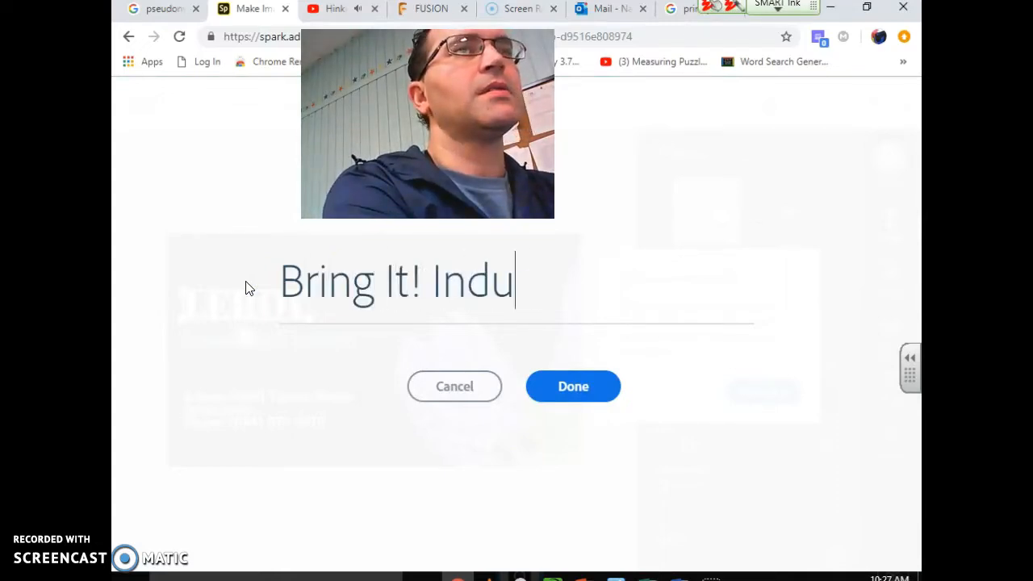
{"action": "type", "text": "stries"}
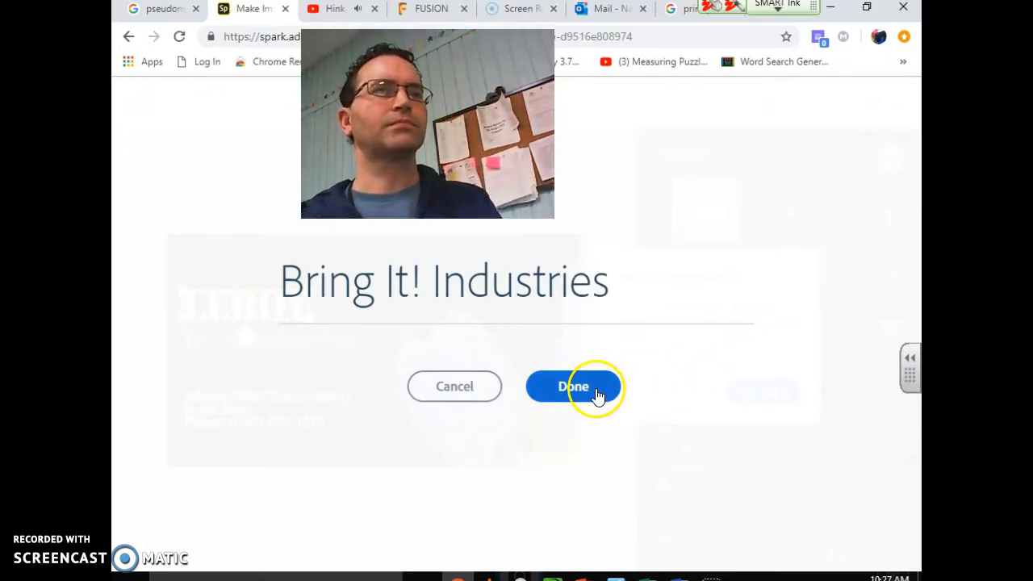
{"action": "left_click", "coordinate": [596, 395]}
Enlarge the Bring It! Industries title toward the card's top-left, dismissing tips
{"action": "left_click_drag", "start_coordinate": [287, 321], "coordinate": [419, 386]}
{"action": "left_click", "coordinate": [239, 309]}
{"action": "left_click_drag", "start_coordinate": [208, 316], "coordinate": [169, 238]}
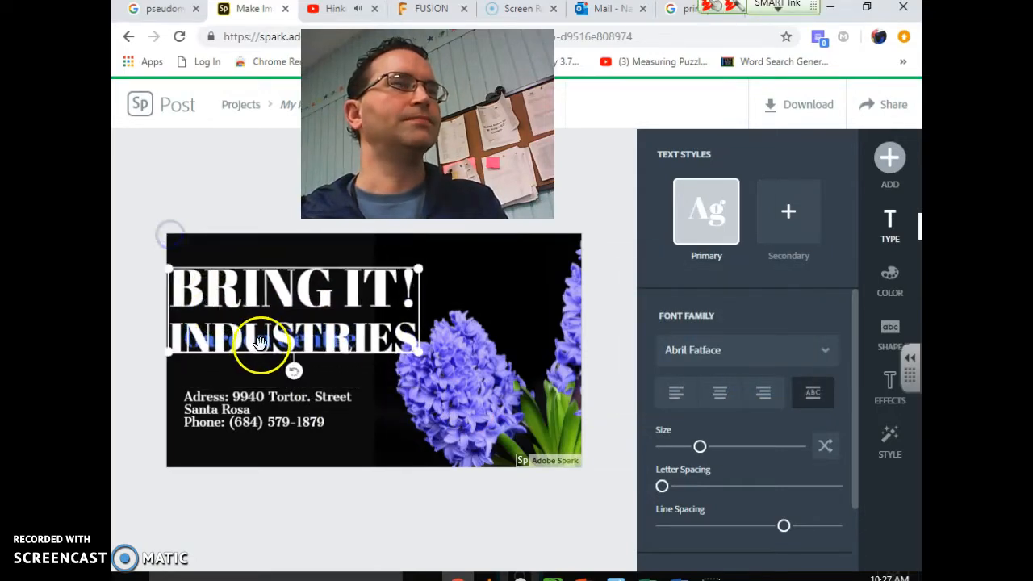
{"action": "left_click", "coordinate": [376, 380]}
{"action": "left_click", "coordinate": [420, 340]}
{"action": "left_click", "coordinate": [264, 312]}
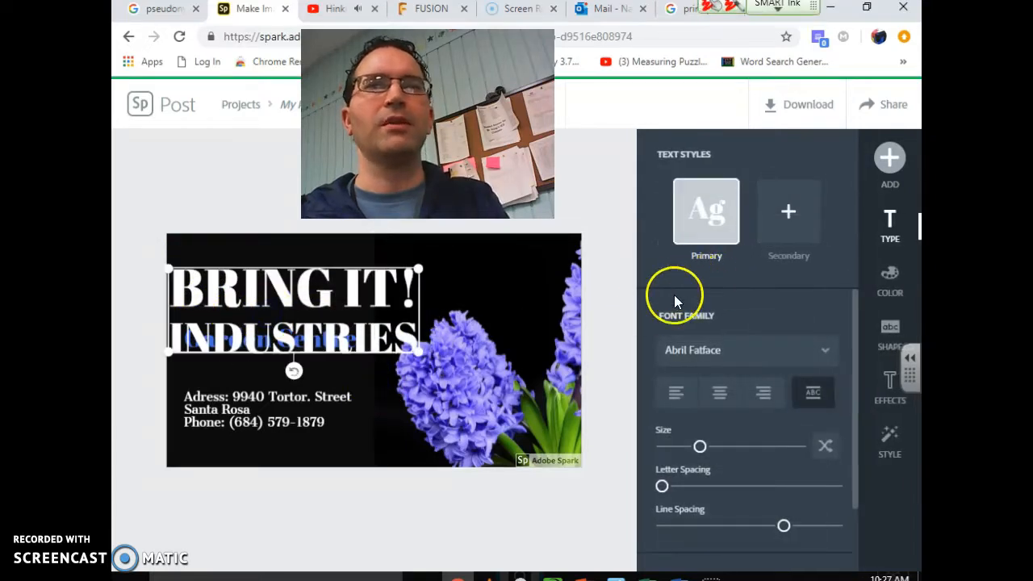
{"action": "left_click", "coordinate": [417, 398]}
{"action": "left_click", "coordinate": [346, 333]}
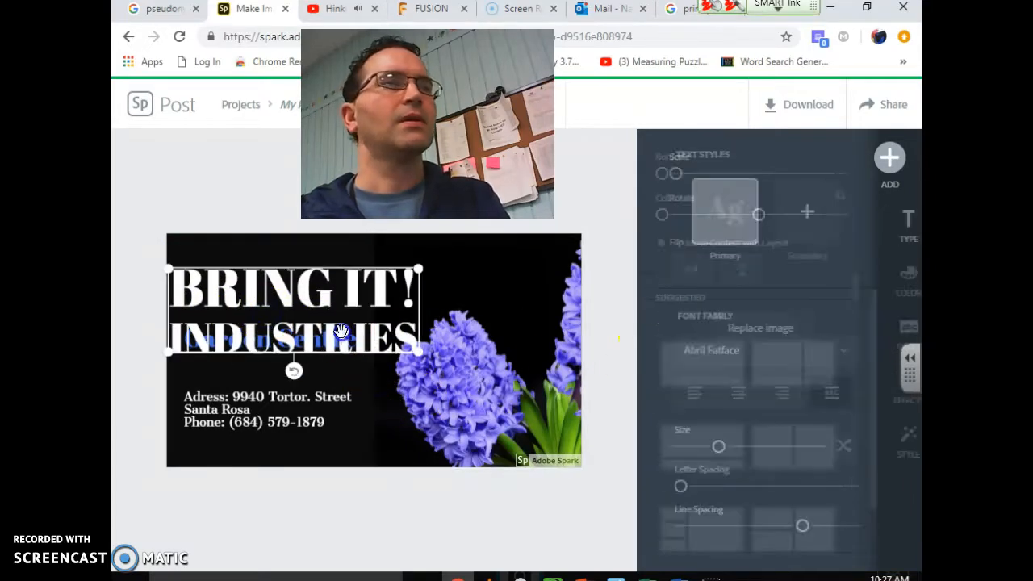
Move the title up and restyle it as white brush-script lettering from style suggestions
{"action": "left_click", "coordinate": [886, 449]}
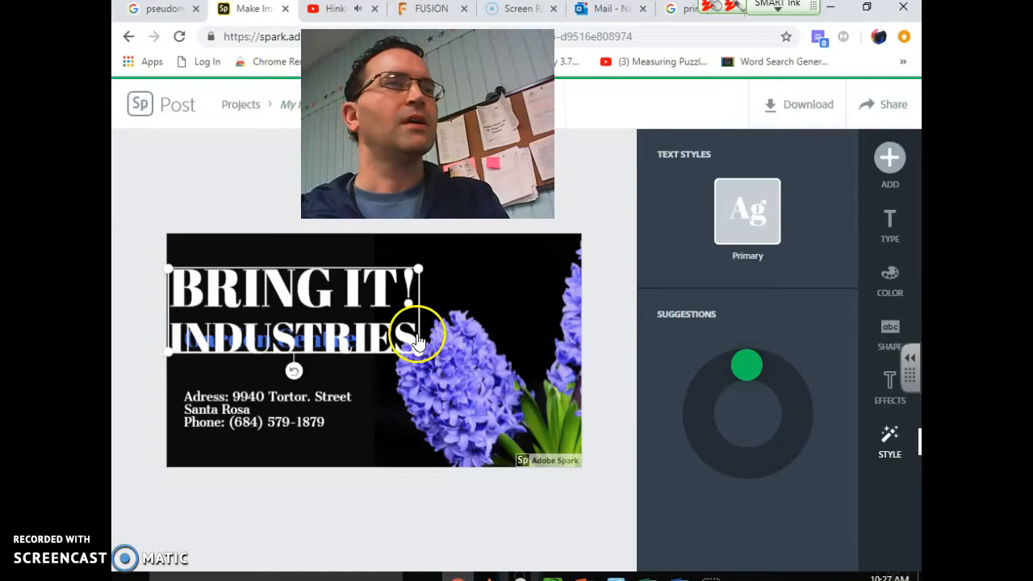
{"action": "left_click_drag", "start_coordinate": [315, 272], "coordinate": [322, 242]}
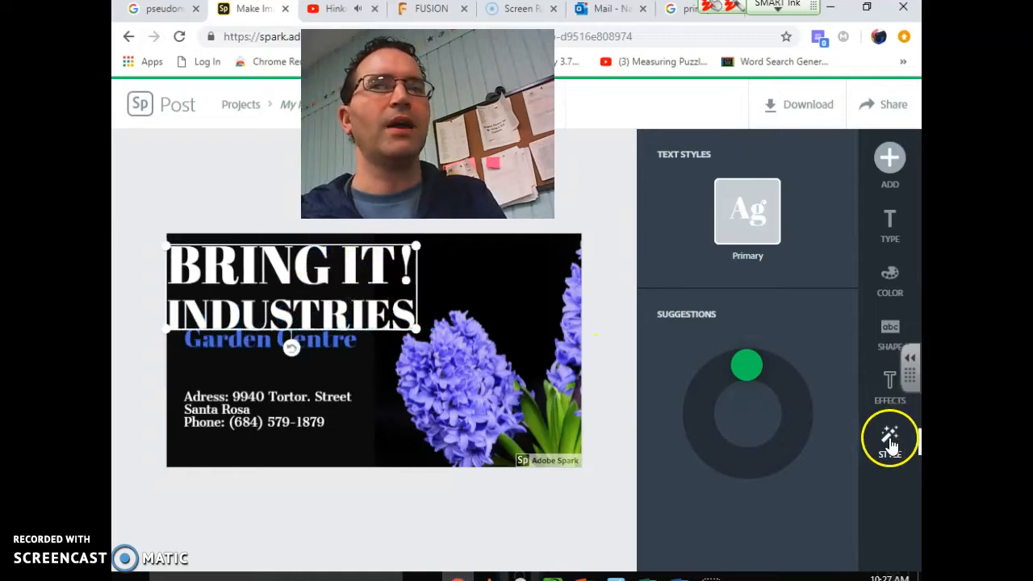
{"action": "mouse_move", "coordinate": [748, 367]}
{"action": "left_mouse_down"}
{"action": "mouse_move", "coordinate": [768, 369]}
{"action": "mouse_move", "coordinate": [796, 401]}
{"action": "mouse_move", "coordinate": [801, 433]}
{"action": "mouse_move", "coordinate": [772, 461]}
{"action": "mouse_move", "coordinate": [711, 452]}
{"action": "mouse_move", "coordinate": [704, 427]}
{"action": "mouse_move", "coordinate": [750, 397]}
{"action": "mouse_move", "coordinate": [781, 403]}
{"action": "mouse_move", "coordinate": [793, 426]}
{"action": "mouse_move", "coordinate": [778, 459]}
{"action": "mouse_move", "coordinate": [757, 466]}
{"action": "left_mouse_up"}
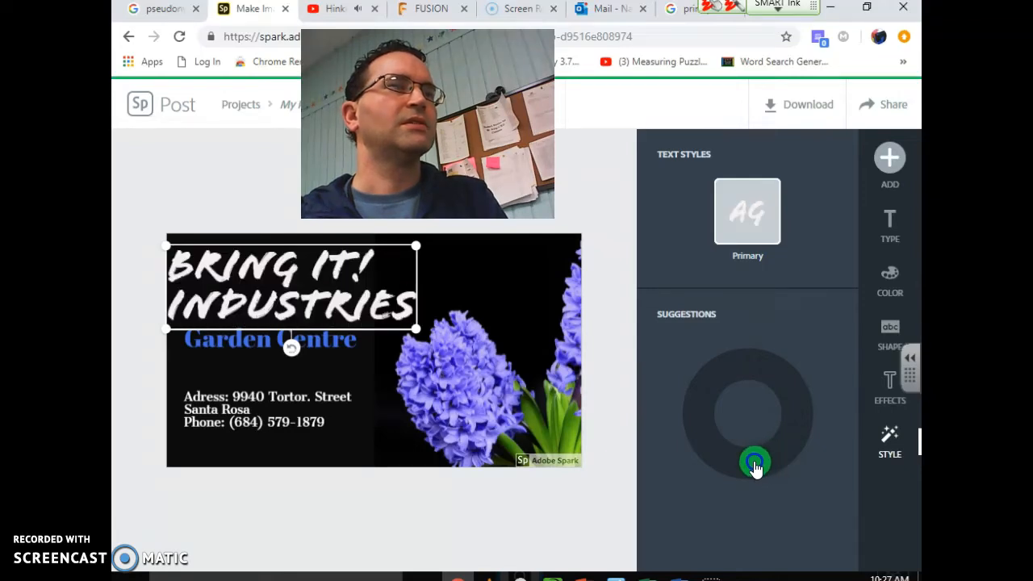
{"action": "mouse_move", "coordinate": [418, 332]}
{"action": "left_mouse_down"}
{"action": "mouse_move", "coordinate": [434, 331]}
{"action": "mouse_move", "coordinate": [418, 331]}
{"action": "left_mouse_up"}
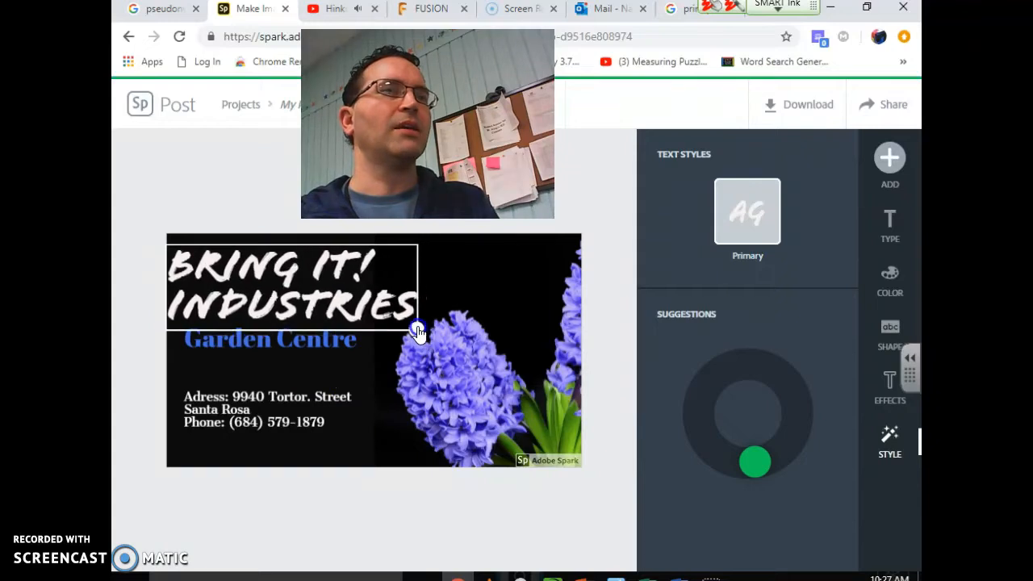
{"action": "left_click", "coordinate": [226, 343]}
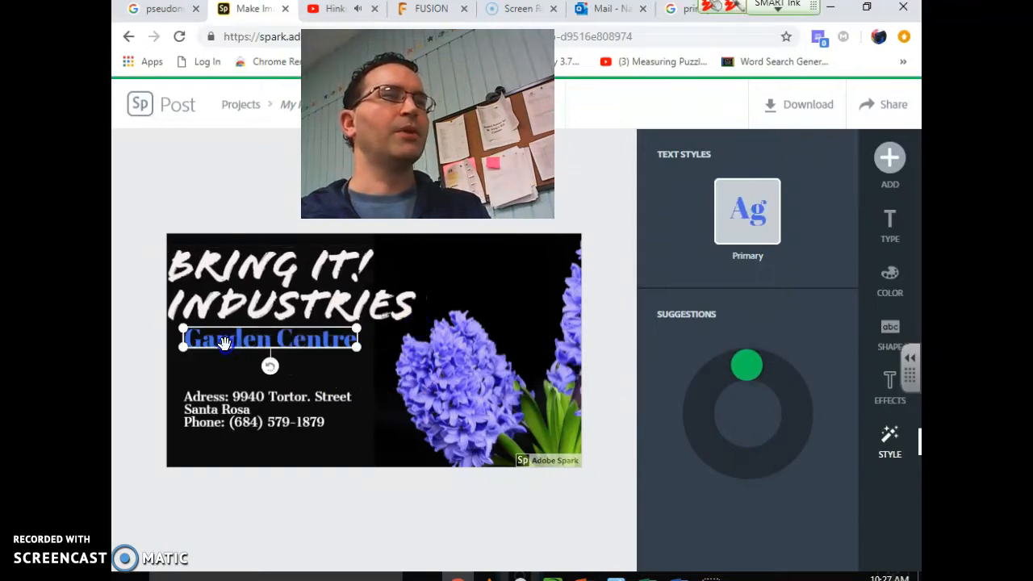
Replace Garden Centre with 'Our Company Rocks' and resize it to wrap onto two lines
{"action": "left_click", "coordinate": [225, 343]}
{"action": "left_click_drag", "start_coordinate": [555, 286], "coordinate": [283, 289]}
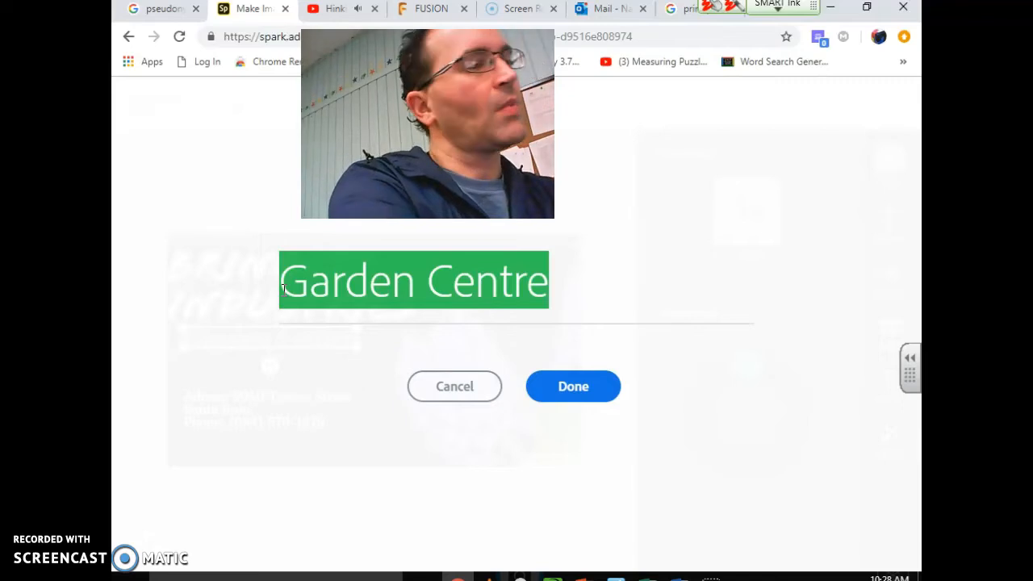
{"action": "type", "text": "Our "}
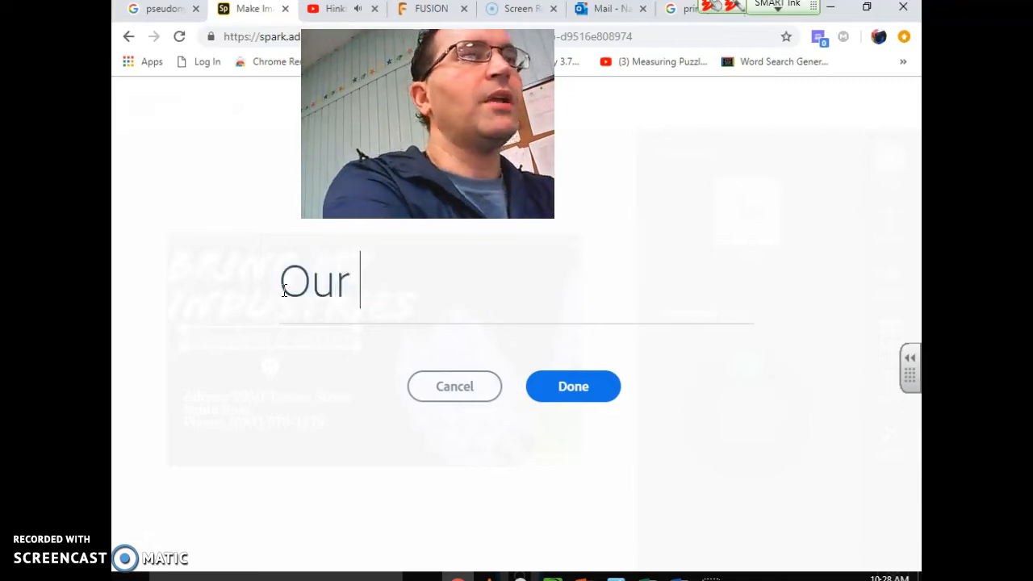
{"action": "type", "text": "Compan"}
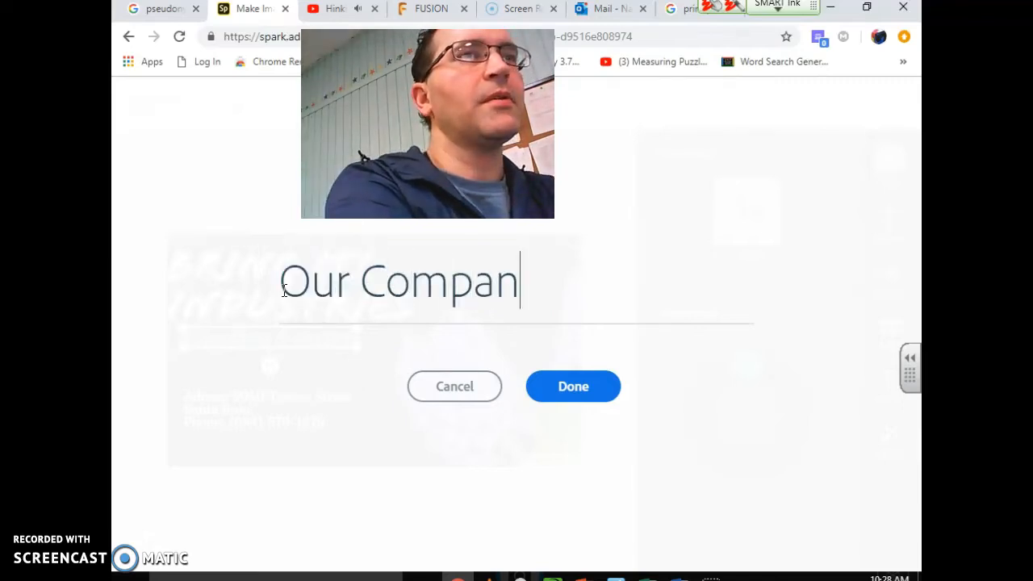
{"action": "type", "text": "y Rocks"}
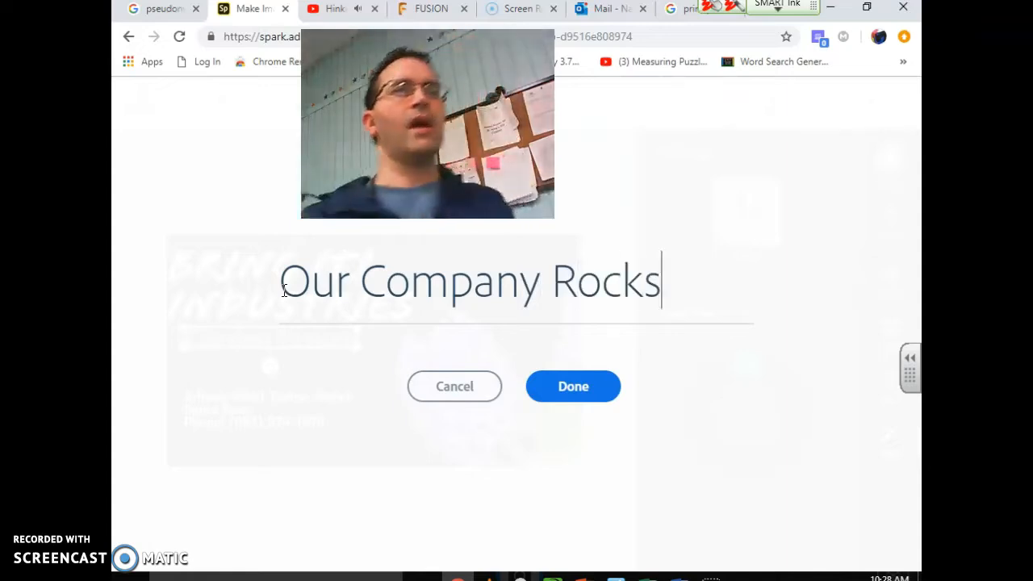
{"action": "left_click", "coordinate": [600, 393]}
{"action": "left_click_drag", "start_coordinate": [356, 348], "coordinate": [396, 390]}
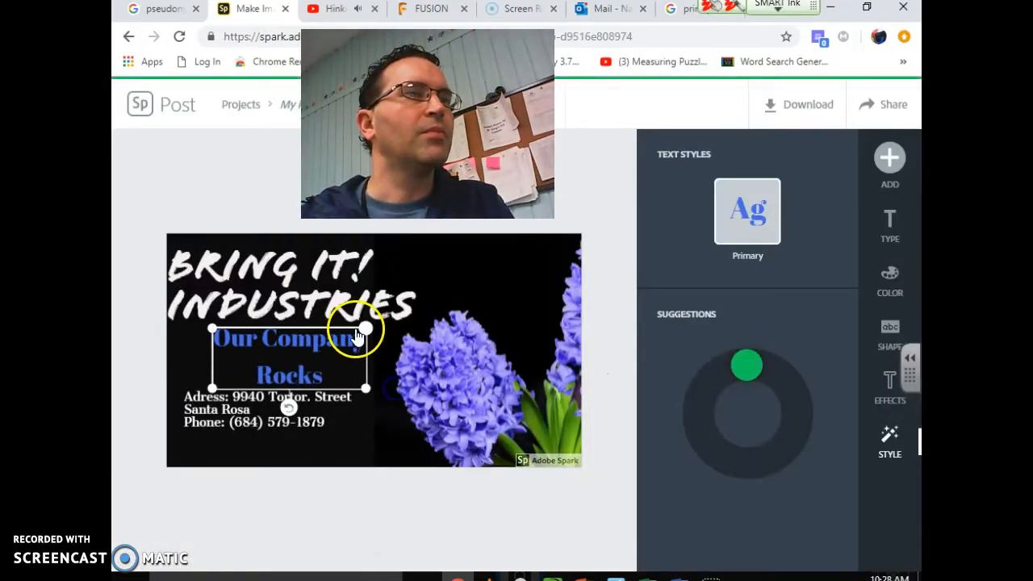
{"action": "left_click_drag", "start_coordinate": [340, 327], "coordinate": [312, 321]}
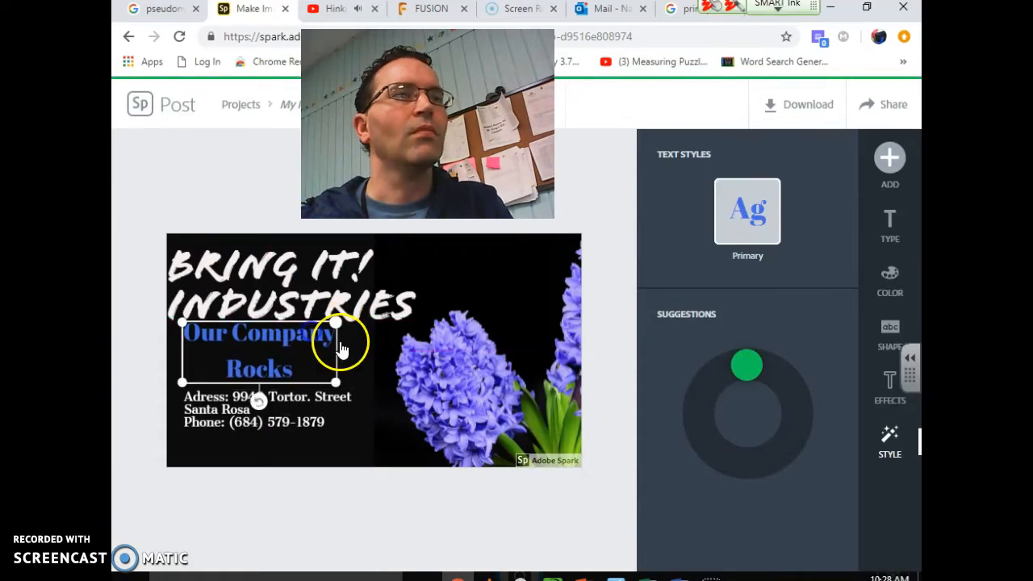
Restyle the tagline as bold white capitals from the style suggestions
{"action": "left_click", "coordinate": [298, 358]}
{"action": "left_click", "coordinate": [497, 392]}
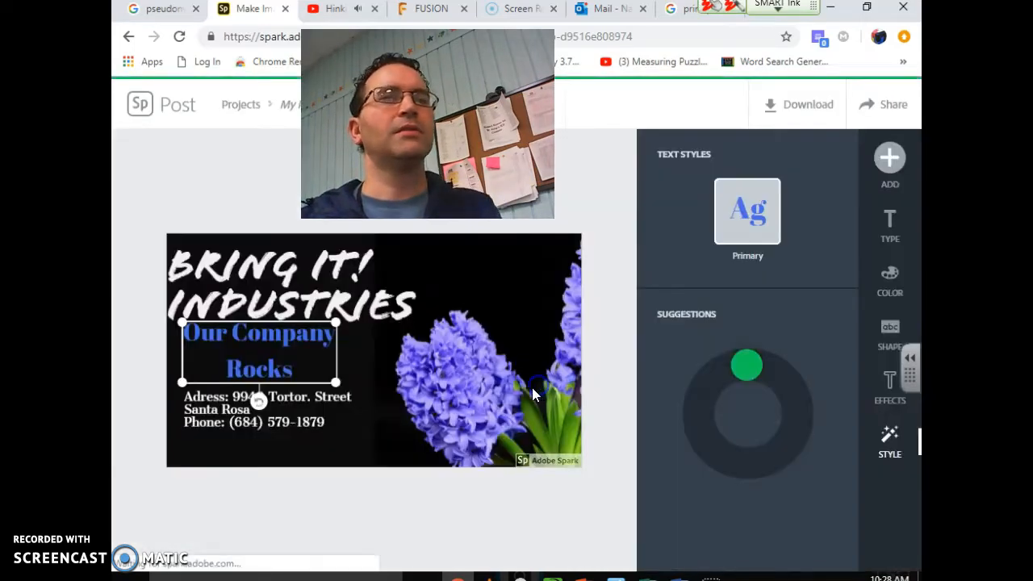
{"action": "left_click", "coordinate": [916, 451]}
{"action": "left_click_drag", "start_coordinate": [746, 367], "coordinate": [771, 455]}
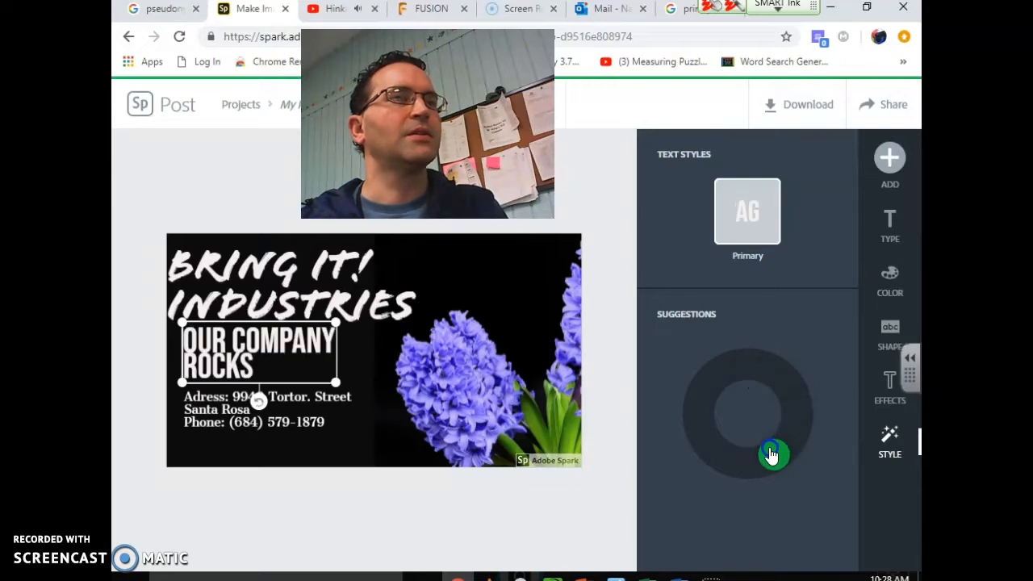
{"action": "left_click", "coordinate": [335, 394]}
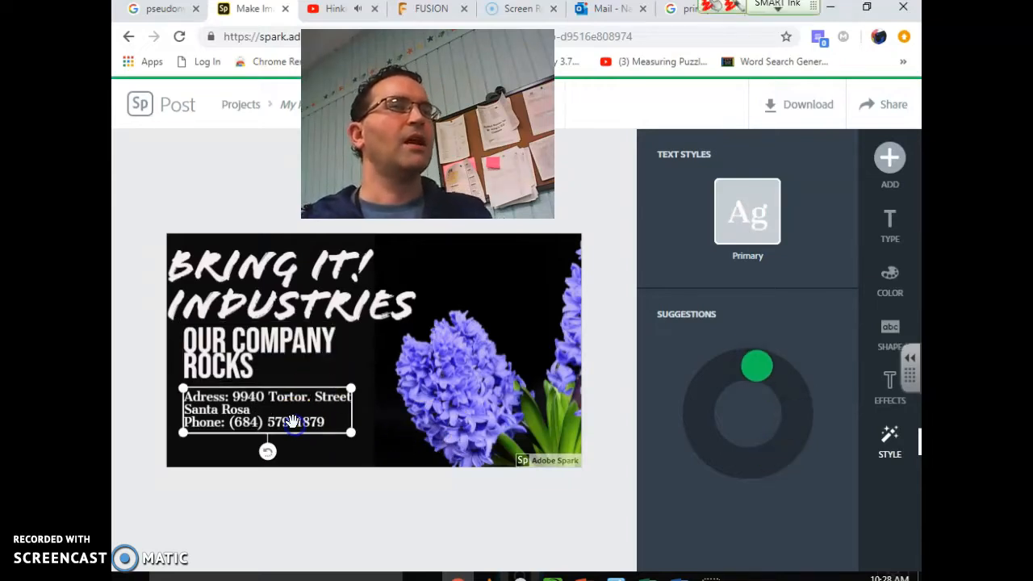
Correct the misspelled 'Adress' to 'Address' in the contact block
{"action": "left_click", "coordinate": [289, 418]}
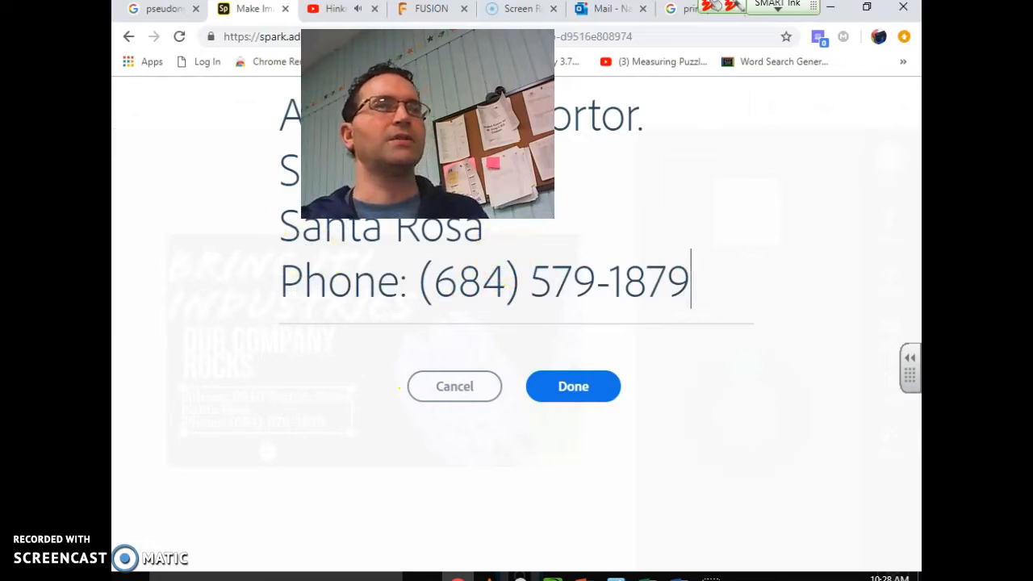
{"action": "left_click", "coordinate": [420, 111]}
{"action": "left_click_drag", "start_coordinate": [443, 129], "coordinate": [426, 156]}
{"action": "left_click", "coordinate": [315, 119]}
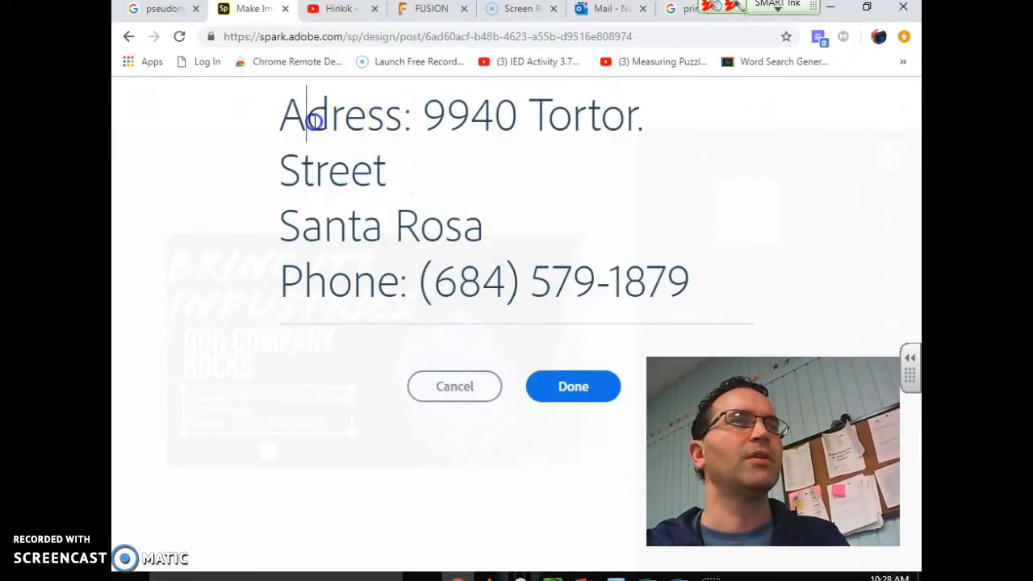
{"action": "type", "text": "d"}
Replace the street address and phone number with new ones and enlarge the box
{"action": "left_click_drag", "start_coordinate": [461, 104], "coordinate": [503, 216]}
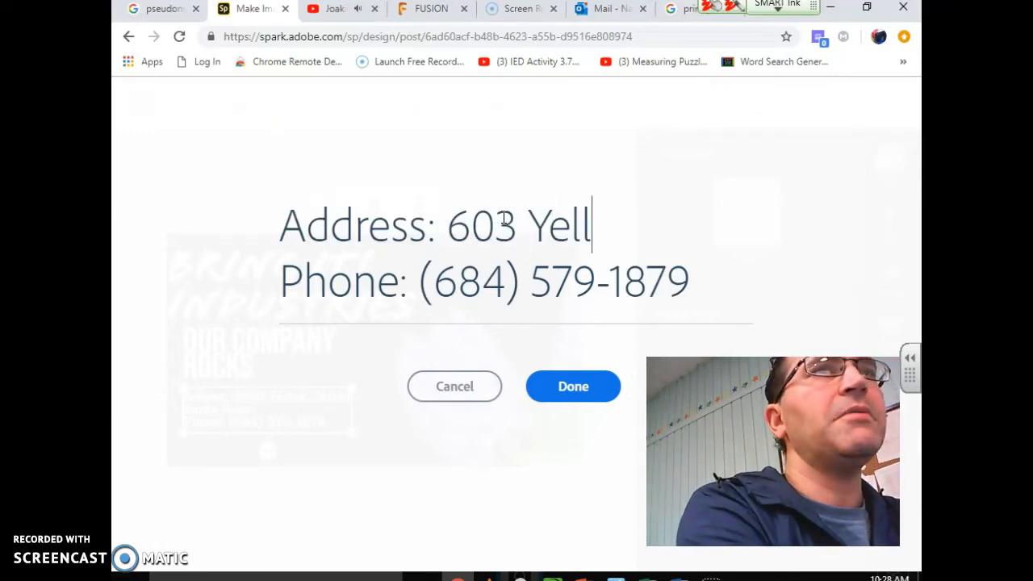
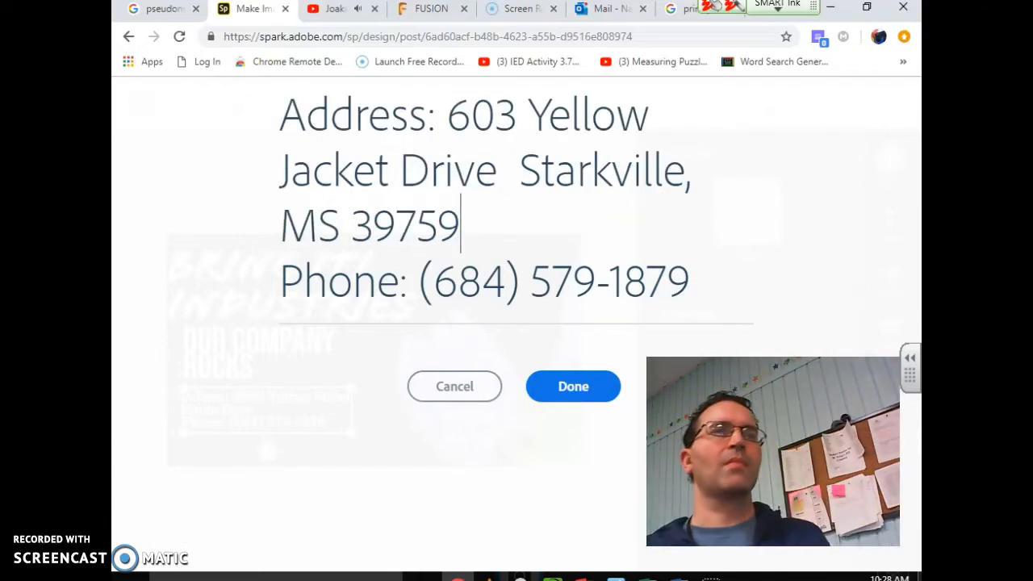
{"action": "left_click_drag", "start_coordinate": [704, 285], "coordinate": [349, 286]}
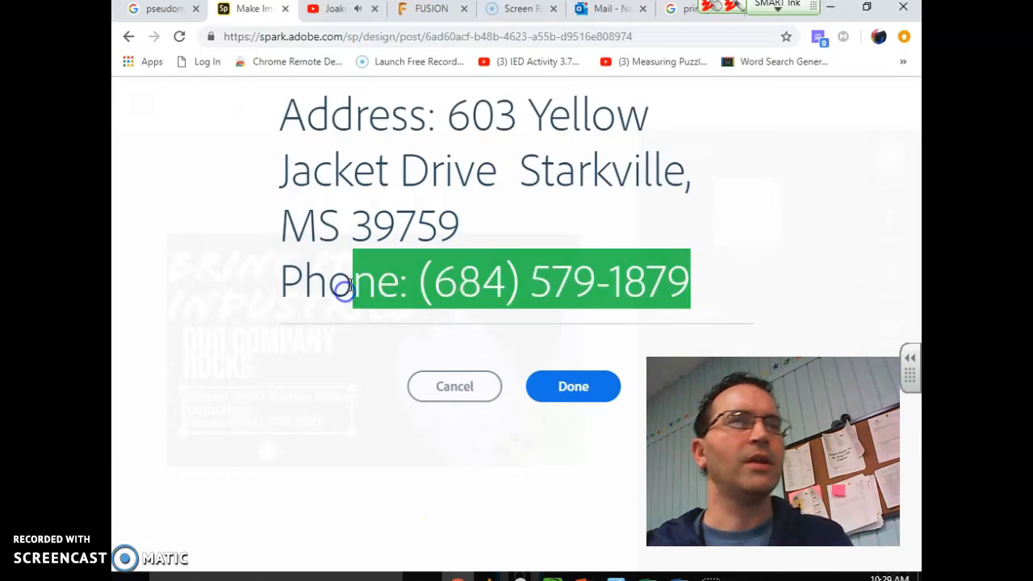
{"action": "left_click", "coordinate": [449, 287]}
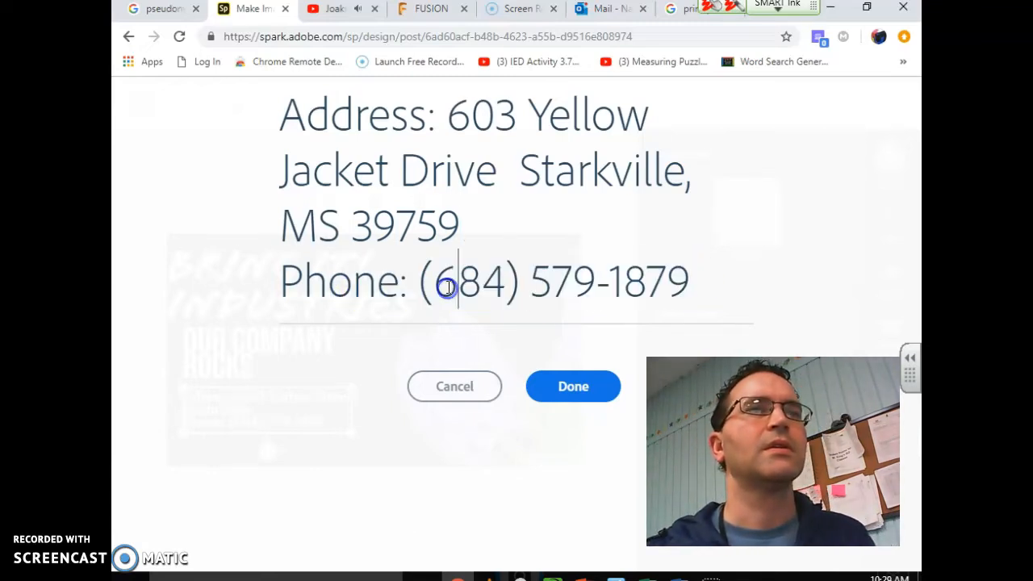
{"action": "left_click_drag", "start_coordinate": [469, 287], "coordinate": [682, 286]}
{"action": "type", "text": "662"}
{"action": "type", "text": "123-456"}
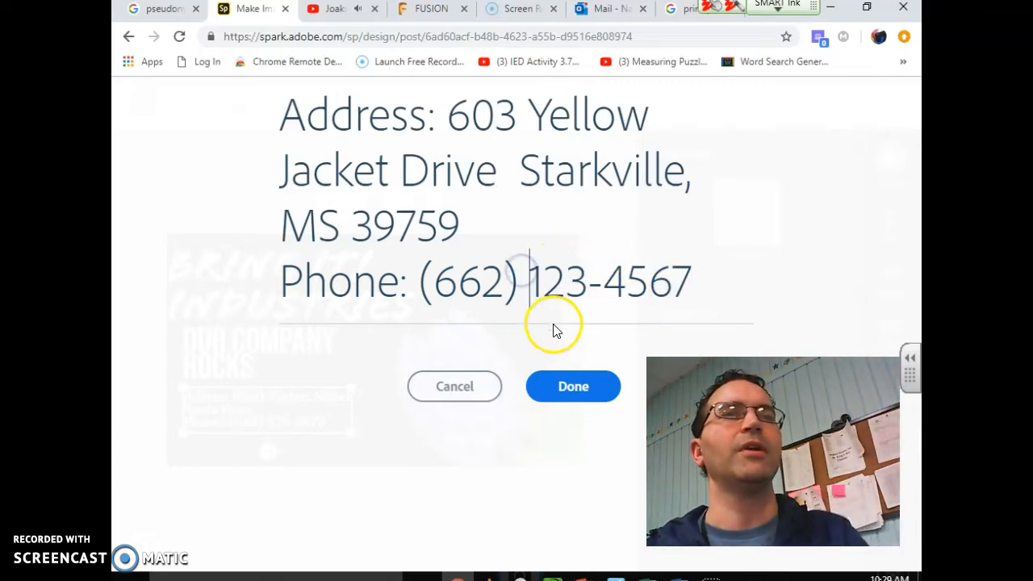
{"action": "left_click", "coordinate": [555, 376]}
{"action": "left_click_drag", "start_coordinate": [345, 433], "coordinate": [387, 482]}
Enlarge the contact block, move it to the lower left, and apply a bold italic style
{"action": "left_click_drag", "start_coordinate": [409, 477], "coordinate": [399, 475]}
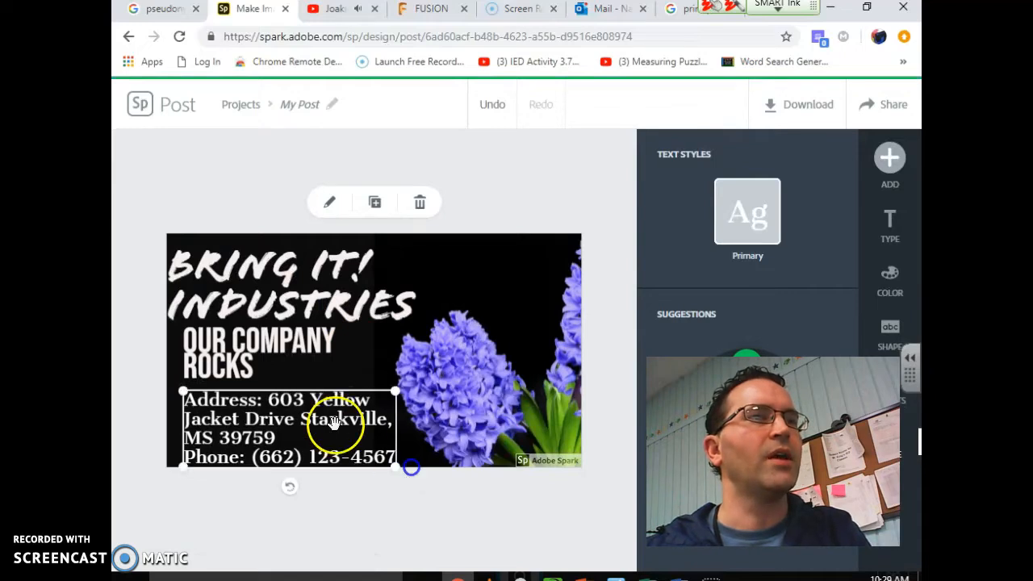
{"action": "left_click_drag", "start_coordinate": [316, 397], "coordinate": [295, 402]}
{"action": "left_click_drag", "start_coordinate": [377, 465], "coordinate": [389, 466]}
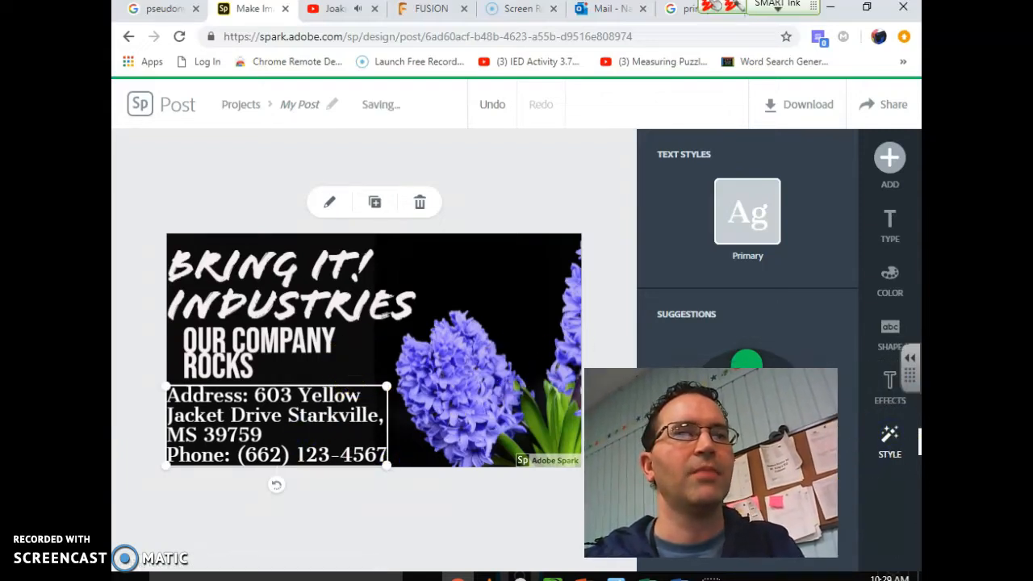
{"action": "left_click_drag", "start_coordinate": [740, 363], "coordinate": [787, 415]}
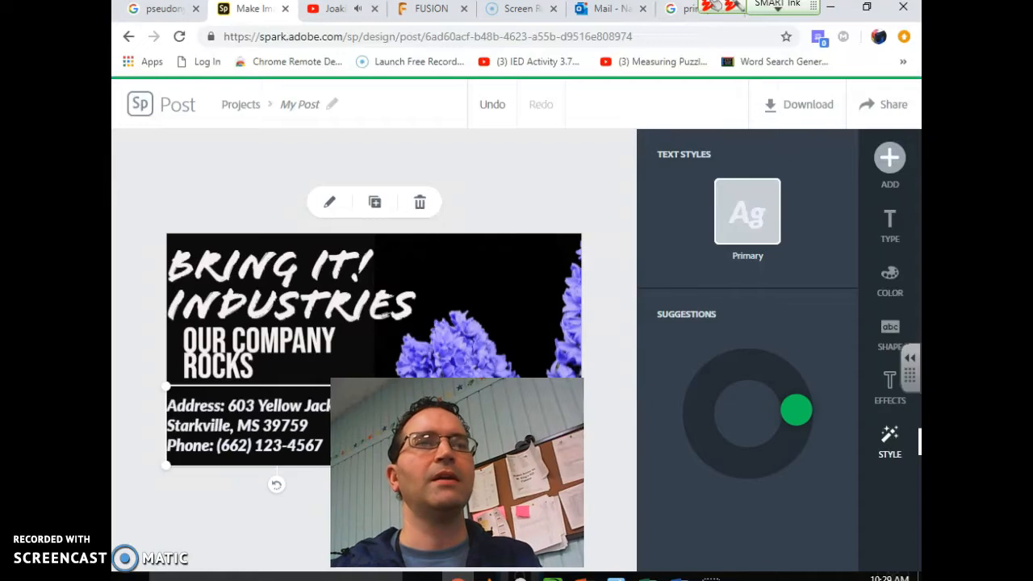
Replace the hyacinth photo with a Sonic toy photo found by searching 'toy'
{"action": "left_click", "coordinate": [380, 260]}
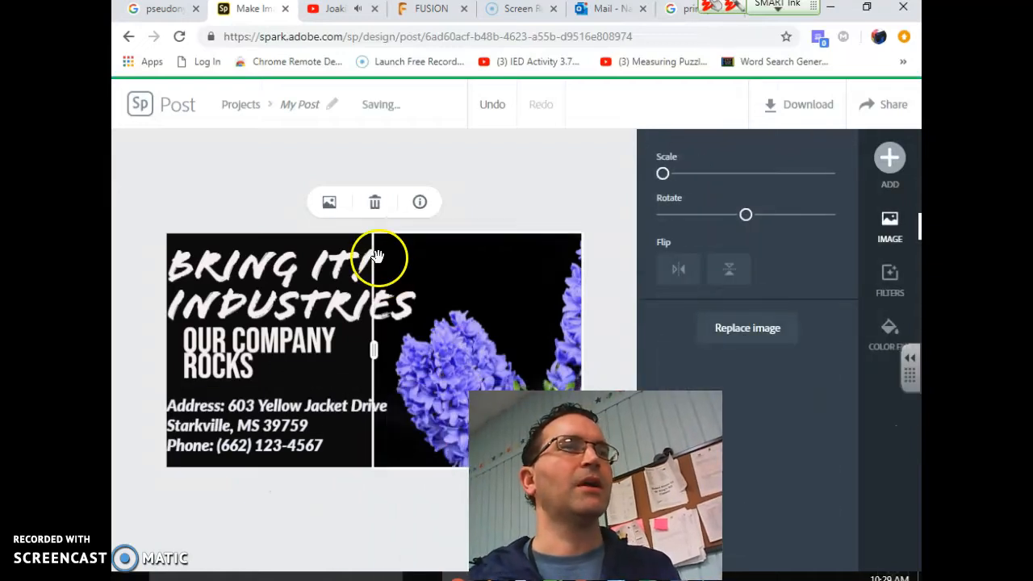
{"action": "left_click", "coordinate": [329, 201]}
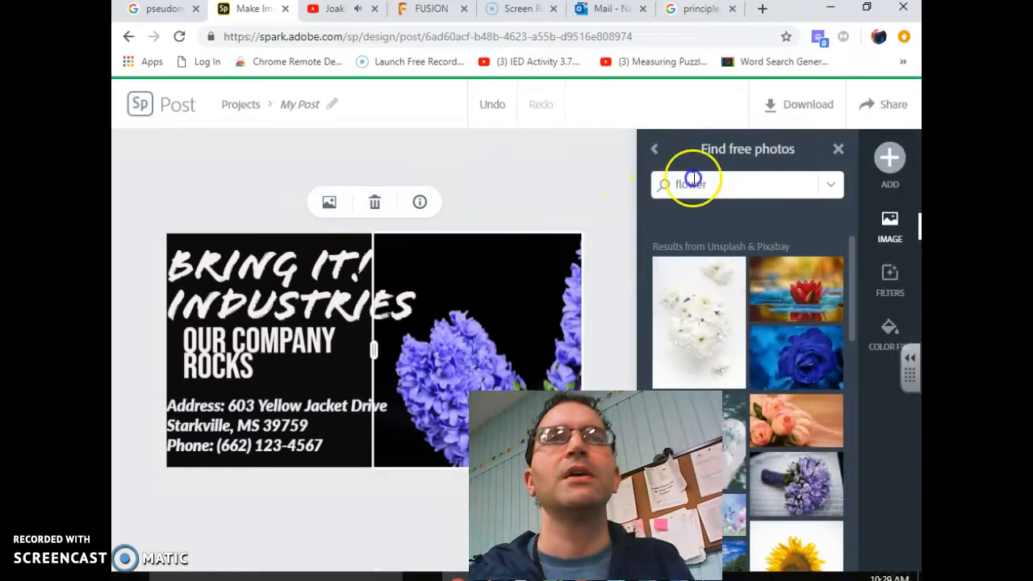
{"action": "left_click", "coordinate": [721, 185]}
{"action": "type", "text": "toy"}
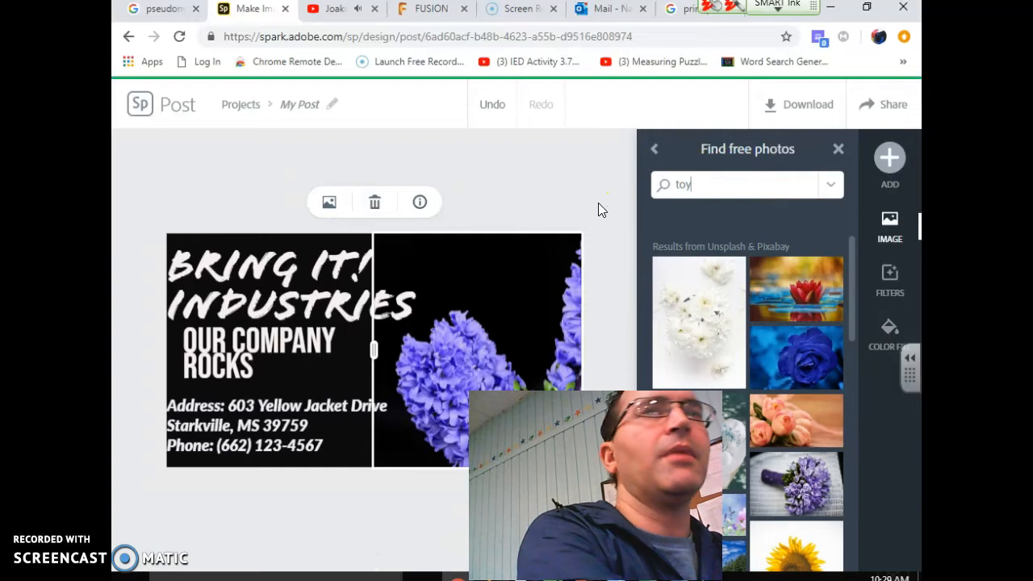
{"action": "key", "text": "Return"}
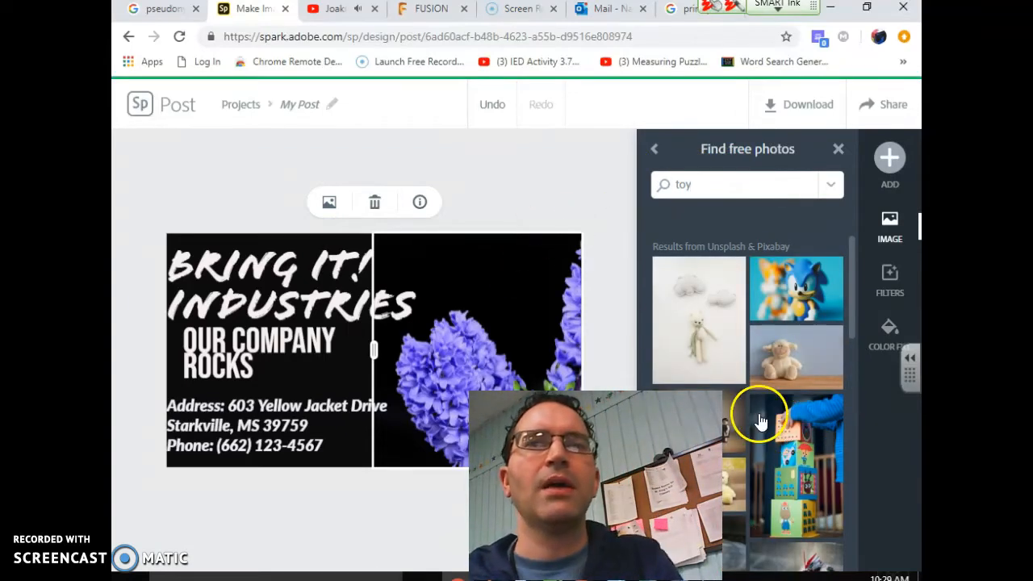
{"action": "left_click_drag", "start_coordinate": [799, 307], "coordinate": [429, 315]}
Widen the text cell and enlarge the title to fill it
{"action": "left_click_drag", "start_coordinate": [375, 349], "coordinate": [376, 325]}
{"action": "left_click", "coordinate": [344, 300]}
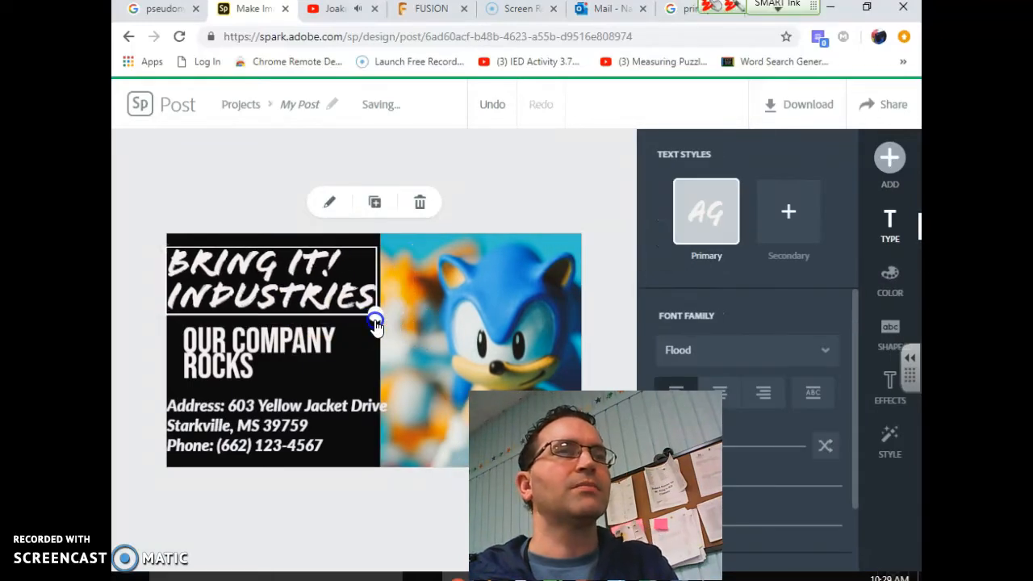
{"action": "left_click", "coordinate": [384, 343]}
{"action": "left_click_drag", "start_coordinate": [384, 362], "coordinate": [390, 355]}
{"action": "left_click", "coordinate": [338, 301]}
{"action": "left_click_drag", "start_coordinate": [375, 316], "coordinate": [385, 322]}
{"action": "left_click", "coordinate": [410, 356]}
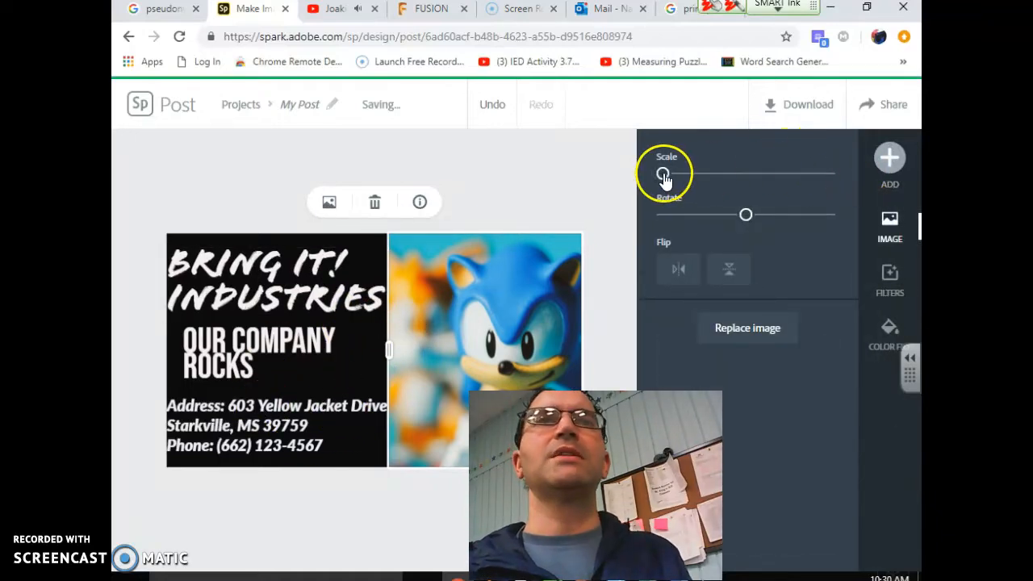
Tilt the OUR COMPANY ROCKS tagline slightly clockwise and nudge it right
{"action": "left_click", "coordinate": [345, 309]}
{"action": "left_click", "coordinate": [298, 341]}
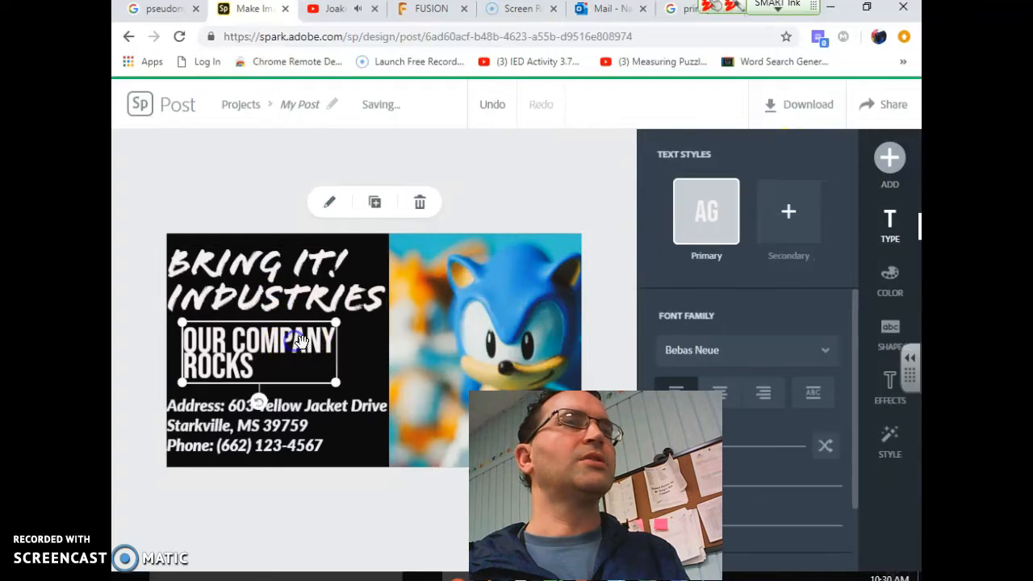
{"action": "mouse_move", "coordinate": [259, 400]}
{"action": "left_mouse_down"}
{"action": "mouse_move", "coordinate": [245, 397]}
{"action": "mouse_move", "coordinate": [254, 396]}
{"action": "left_mouse_up"}
{"action": "left_click_drag", "start_coordinate": [284, 329], "coordinate": [300, 327]}
Fill the text panel background with dark teal blue #0087A2
{"action": "left_click", "coordinate": [363, 373]}
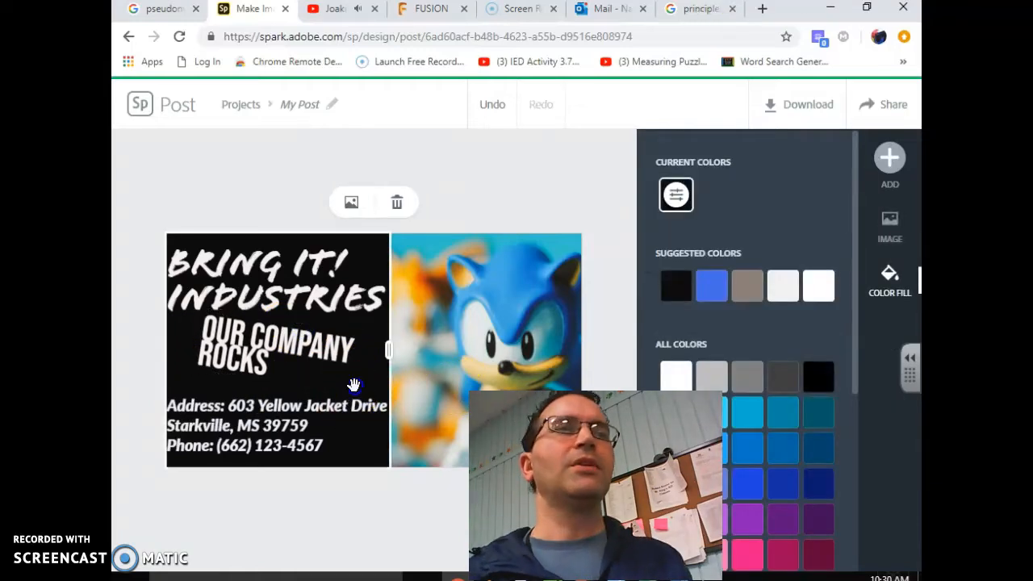
{"action": "left_click", "coordinate": [353, 392]}
{"action": "left_click", "coordinate": [377, 262]}
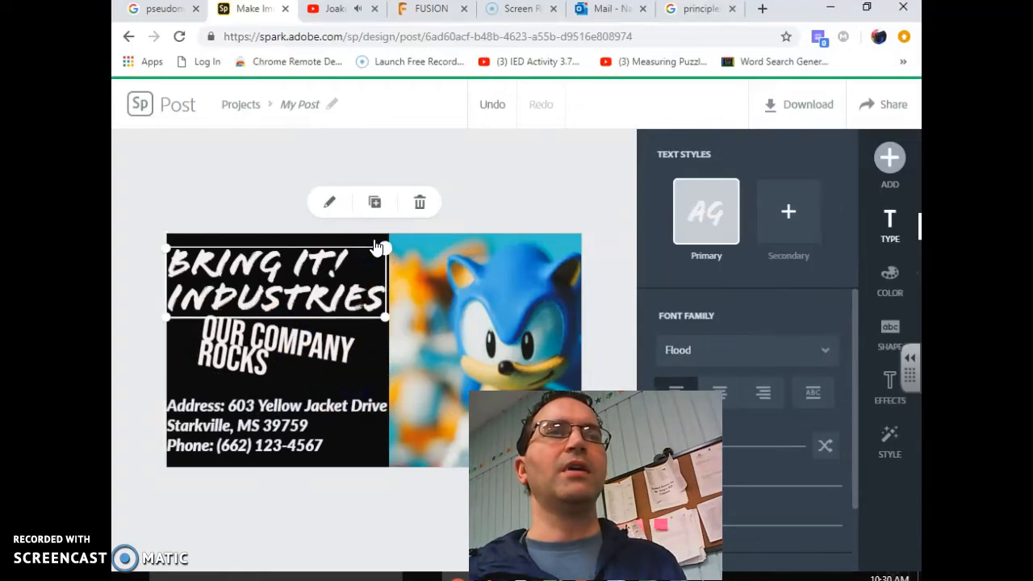
{"action": "left_click", "coordinate": [357, 235]}
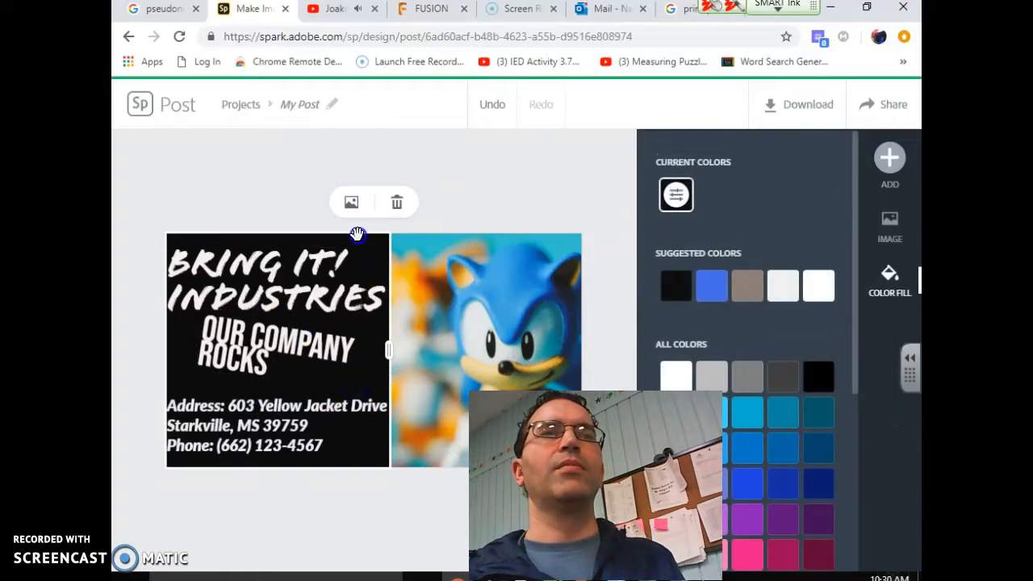
{"action": "left_click", "coordinate": [711, 286]}
{"action": "left_click", "coordinate": [789, 289]}
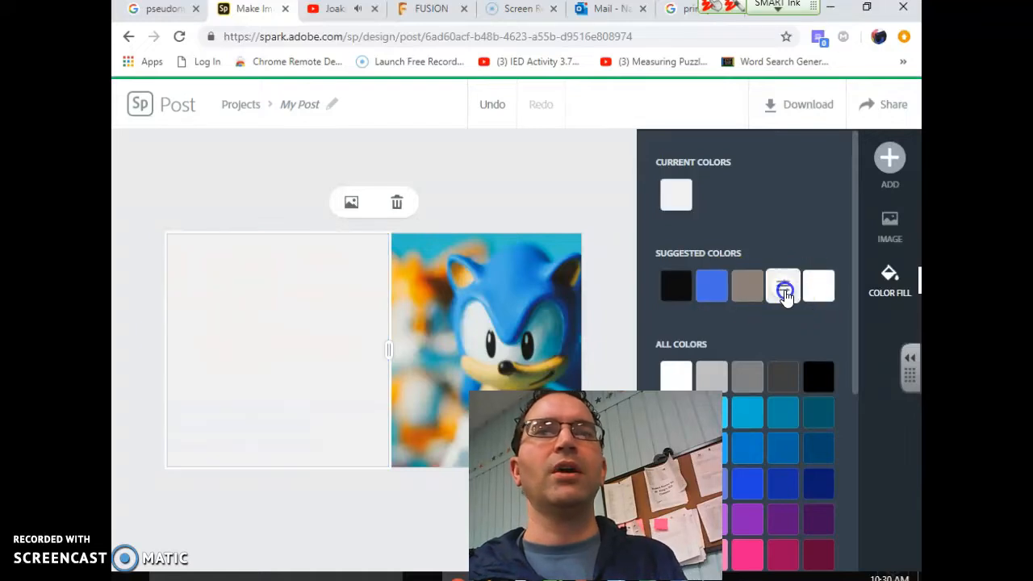
{"action": "left_click", "coordinate": [781, 290]}
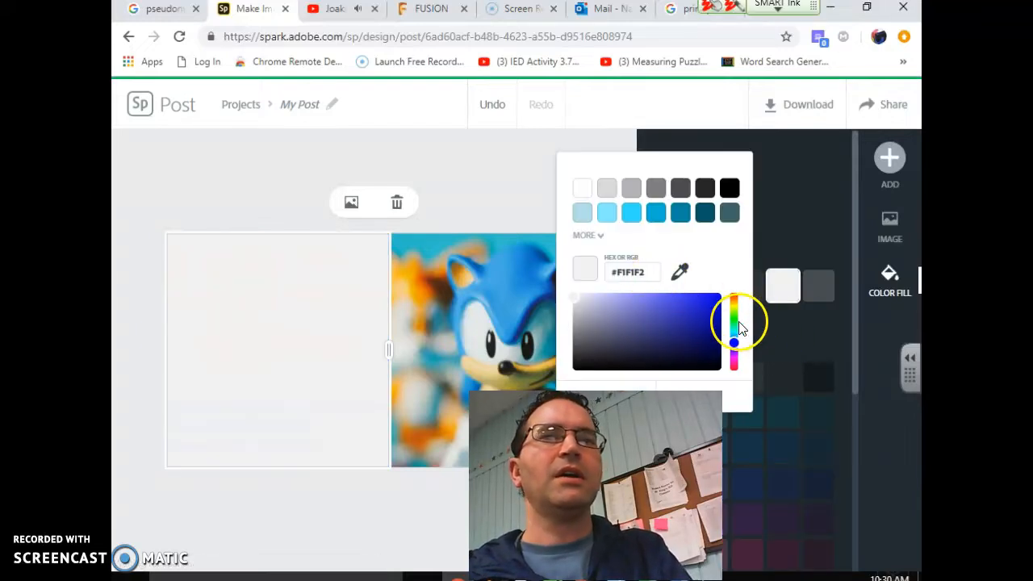
{"action": "left_click_drag", "start_coordinate": [737, 341], "coordinate": [737, 334]}
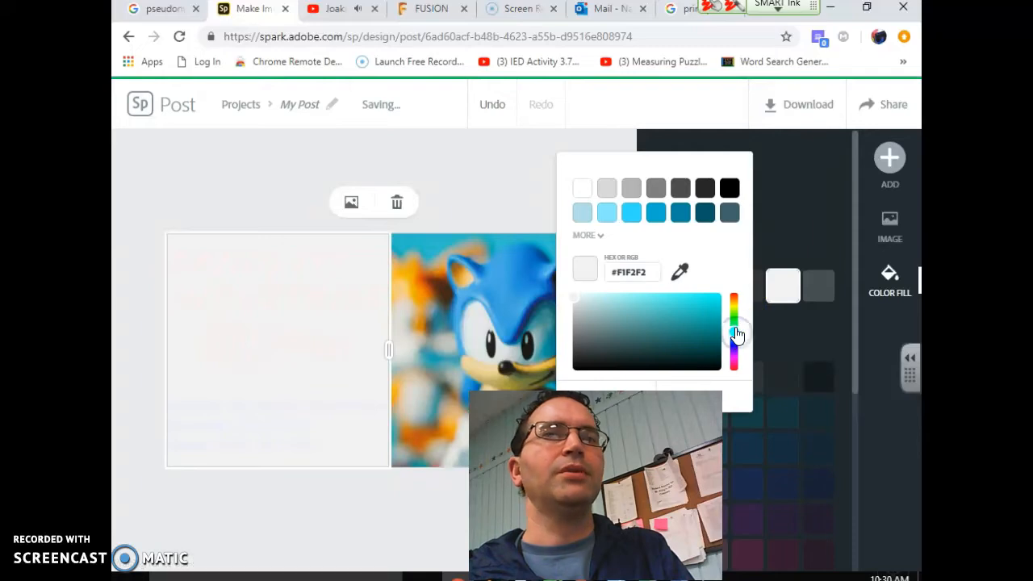
{"action": "left_click", "coordinate": [618, 216]}
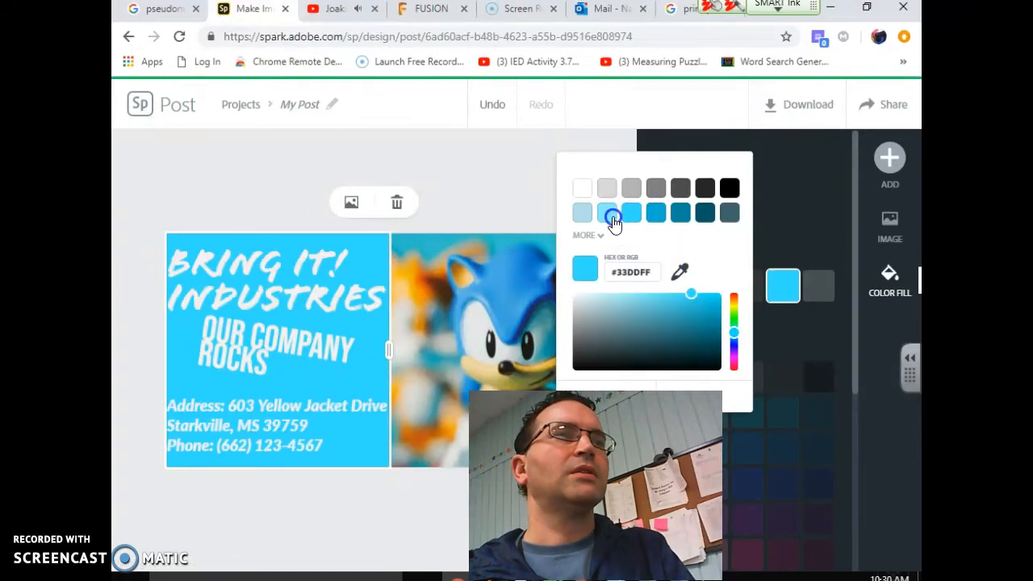
{"action": "left_click", "coordinate": [660, 217]}
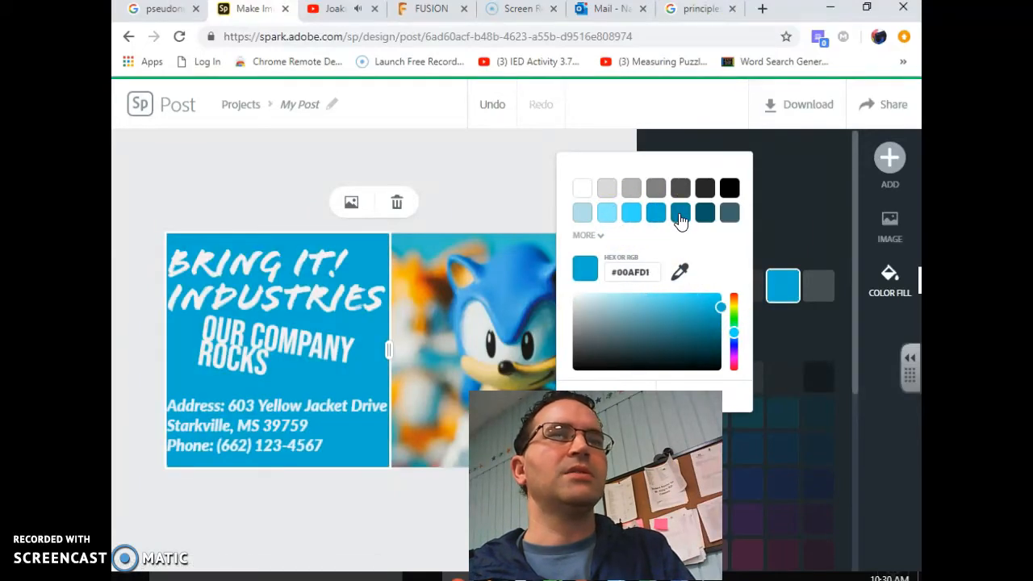
{"action": "left_click", "coordinate": [680, 218]}
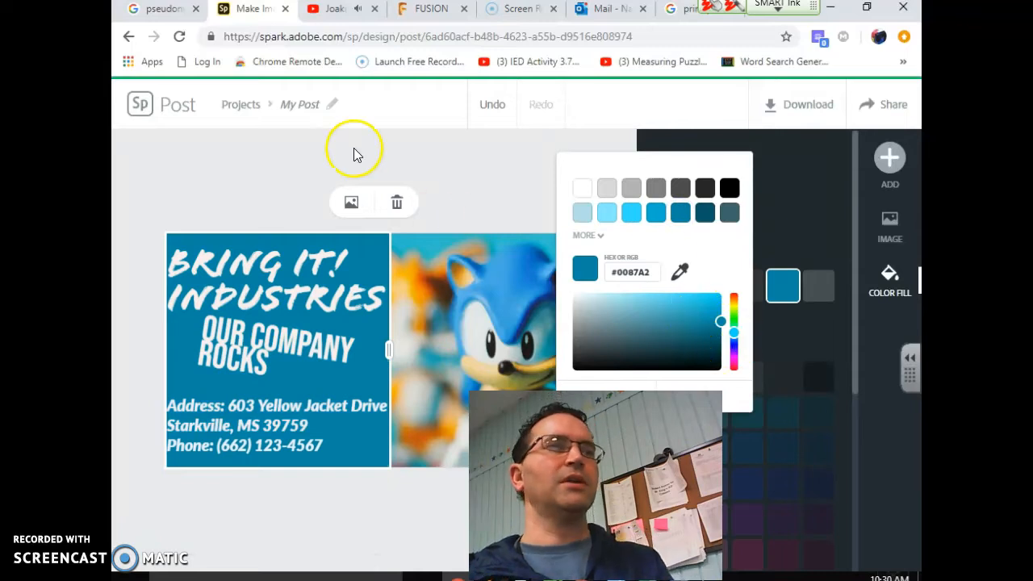
{"action": "left_click", "coordinate": [299, 145]}
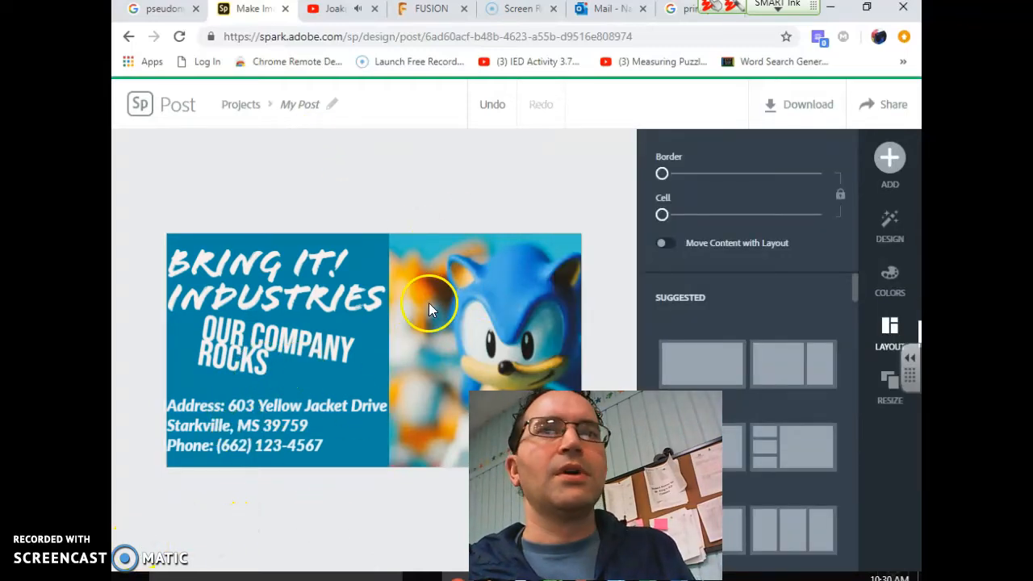
Rename the design from My Post to the owner's surname plus 'Business Card' and copy the card image
{"action": "left_click", "coordinate": [296, 104]}
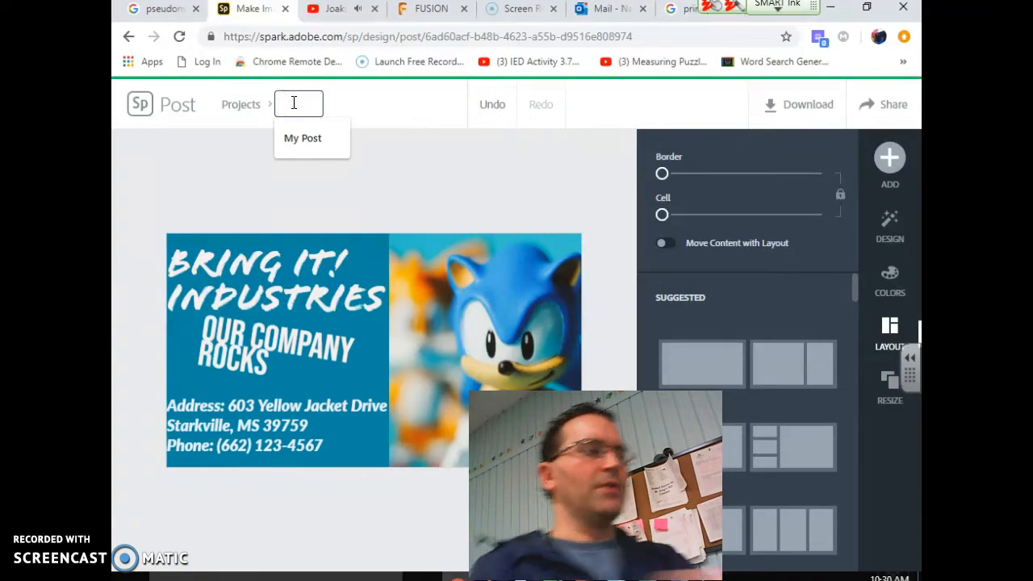
{"action": "type", "text": "King Busin"}
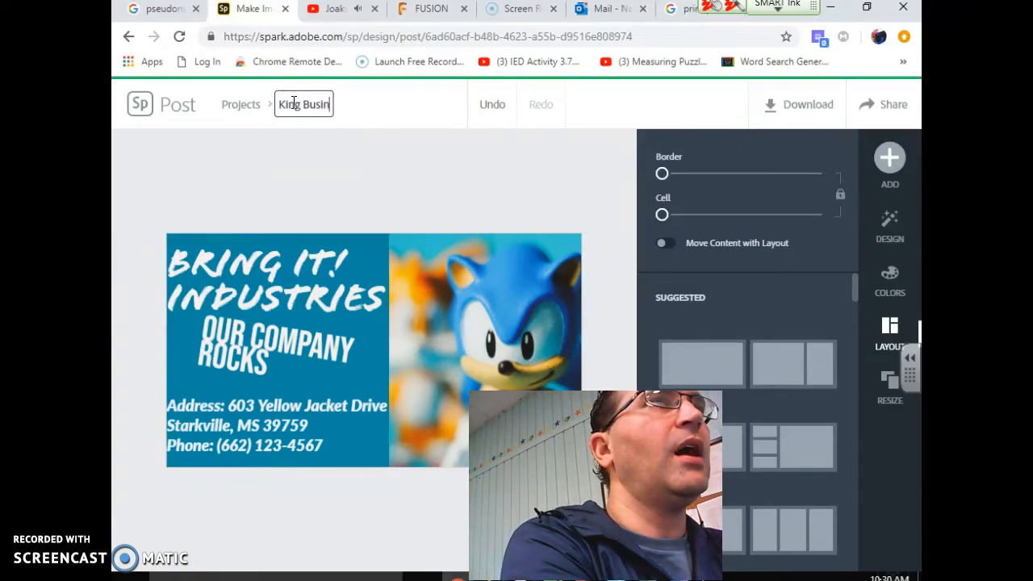
{"action": "type", "text": "ess Card"}
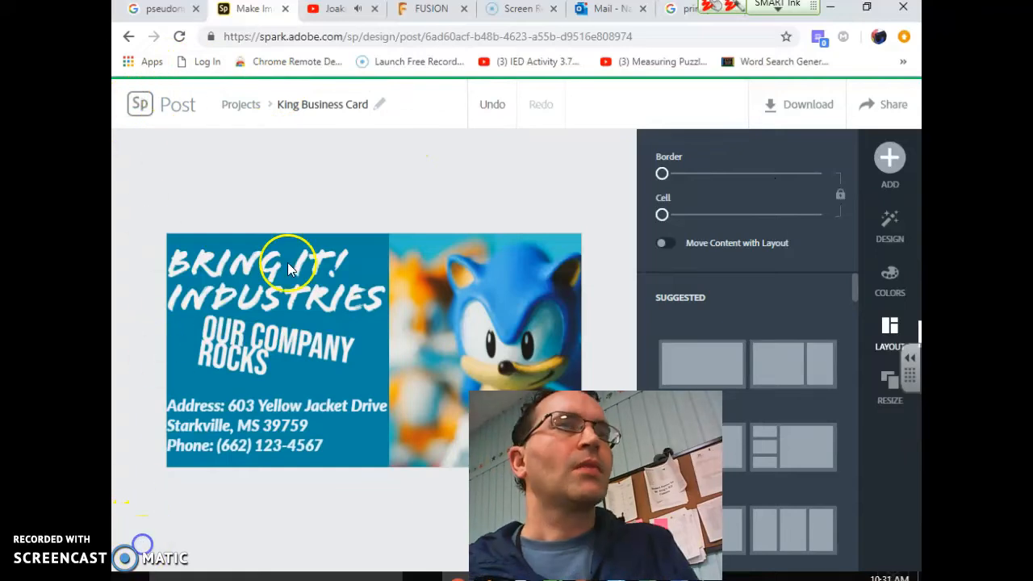
{"action": "right_click", "coordinate": [289, 322]}
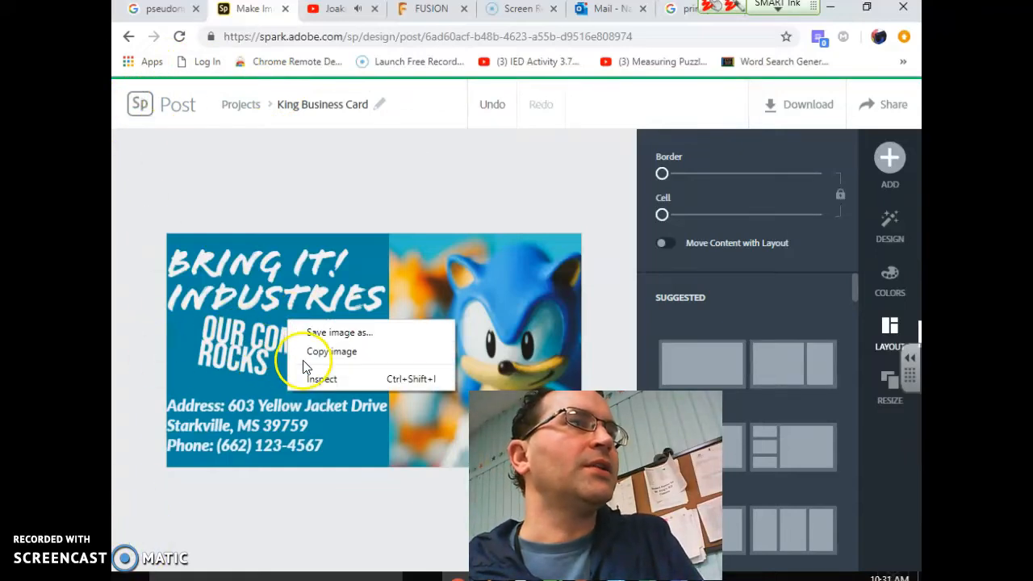
{"action": "left_click", "coordinate": [336, 352]}
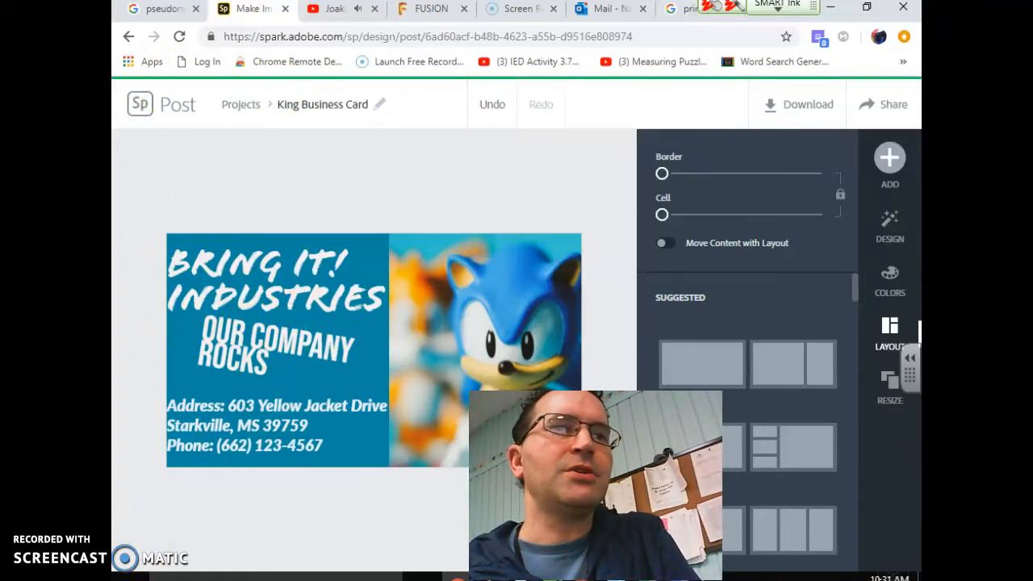
In Word, create a new blank document and paste the card image keeping source formatting
{"action": "mouse_move", "coordinate": [395, 575]}
{"action": "left_click", "coordinate": [393, 542]}
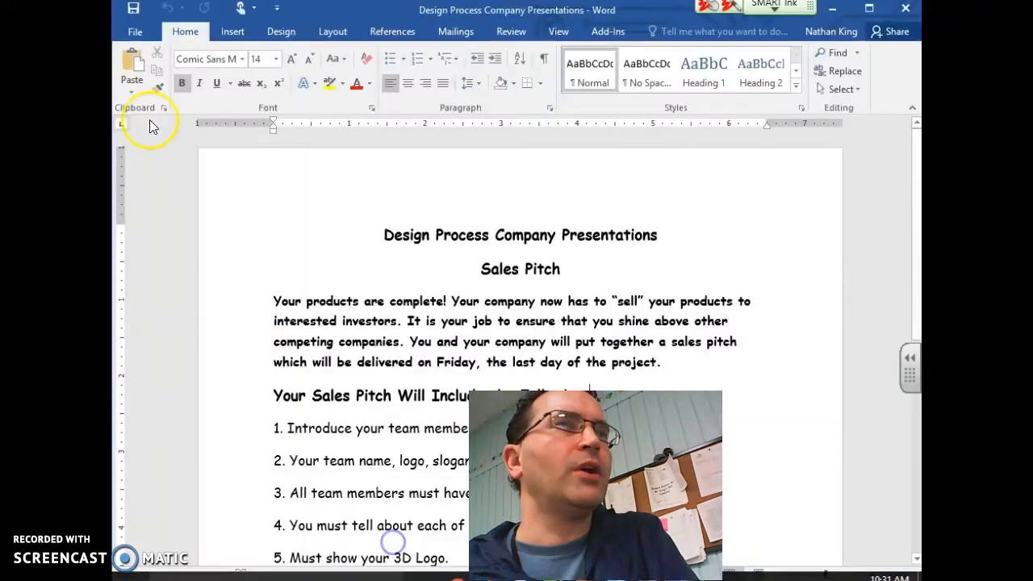
{"action": "left_click", "coordinate": [135, 32]}
{"action": "left_click", "coordinate": [138, 102]}
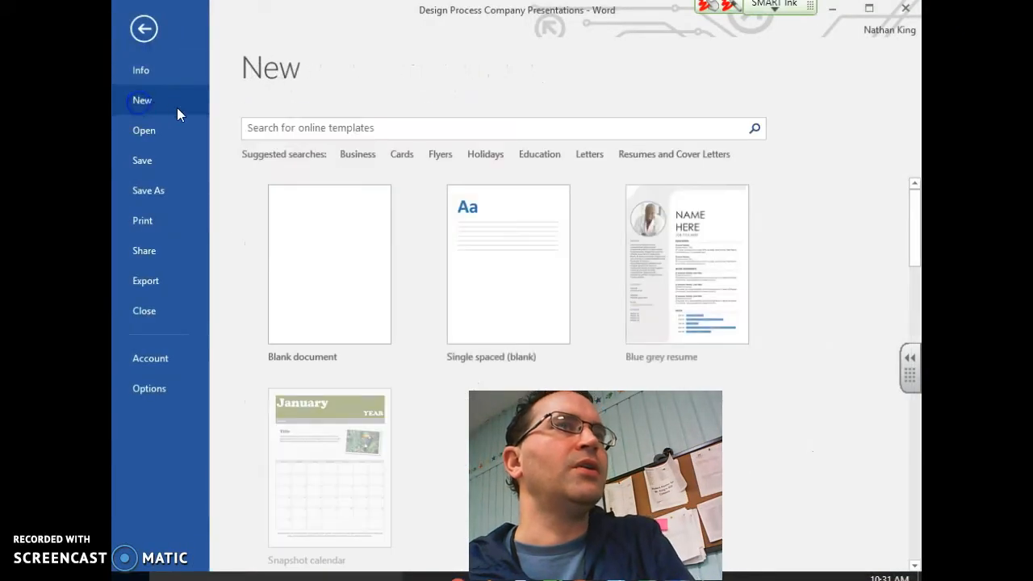
{"action": "left_click", "coordinate": [334, 242]}
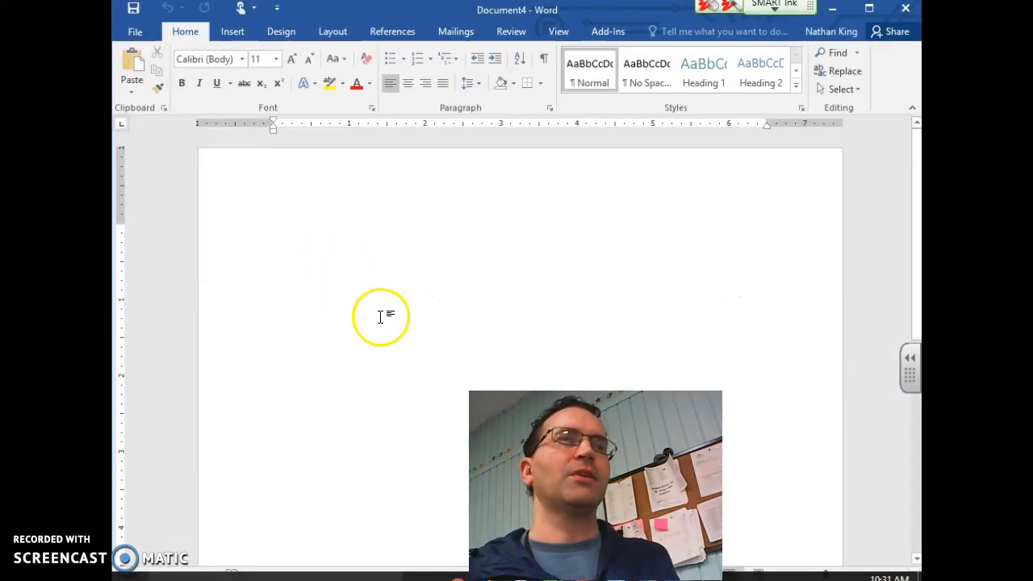
{"action": "right_click", "coordinate": [380, 317]}
{"action": "left_click", "coordinate": [413, 388]}
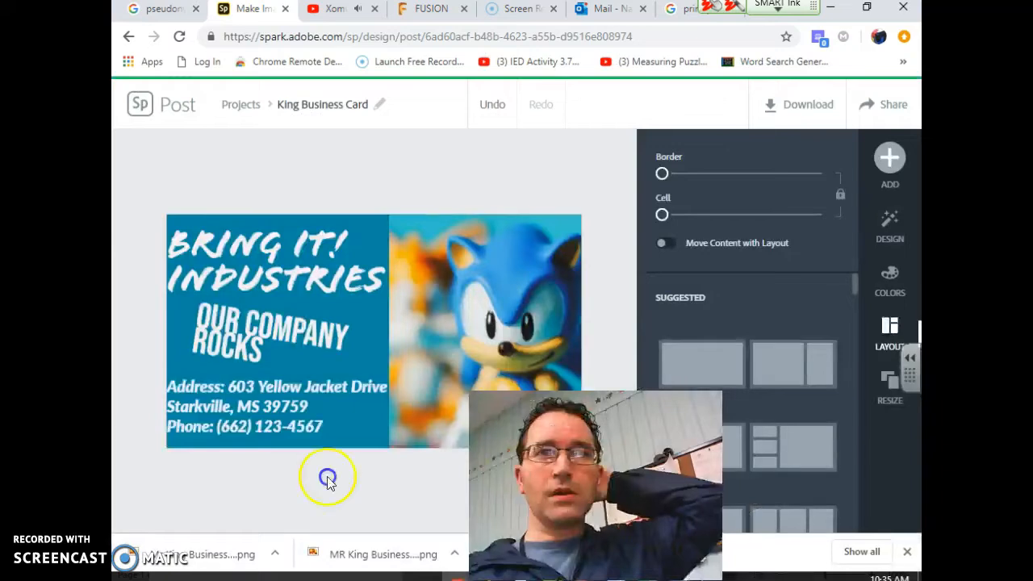
Save the card image to Downloads, named with the owner's name plus 'Business Card', replacing the existing PNG
{"action": "right_click", "coordinate": [319, 345]}
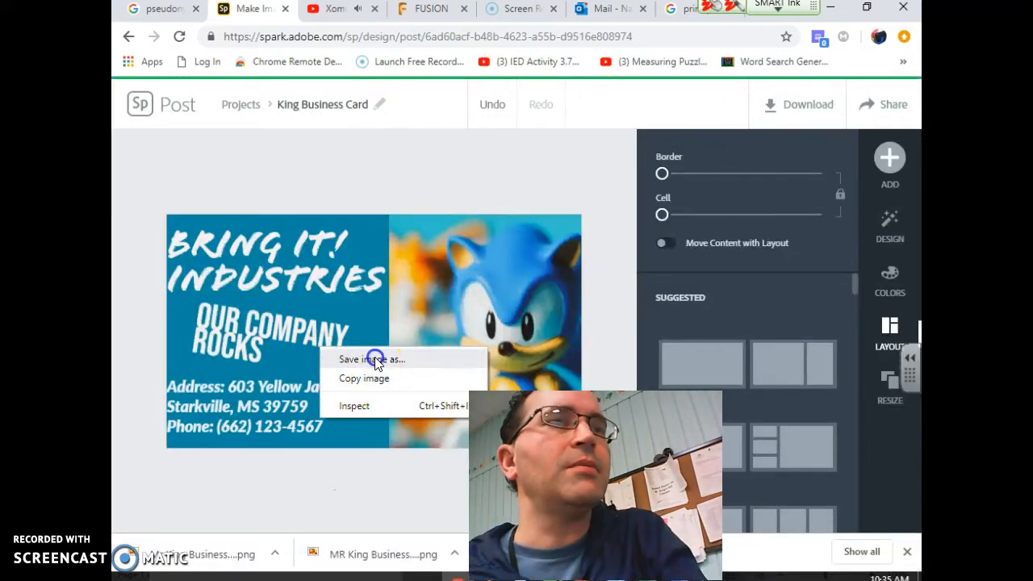
{"action": "left_click", "coordinate": [369, 358]}
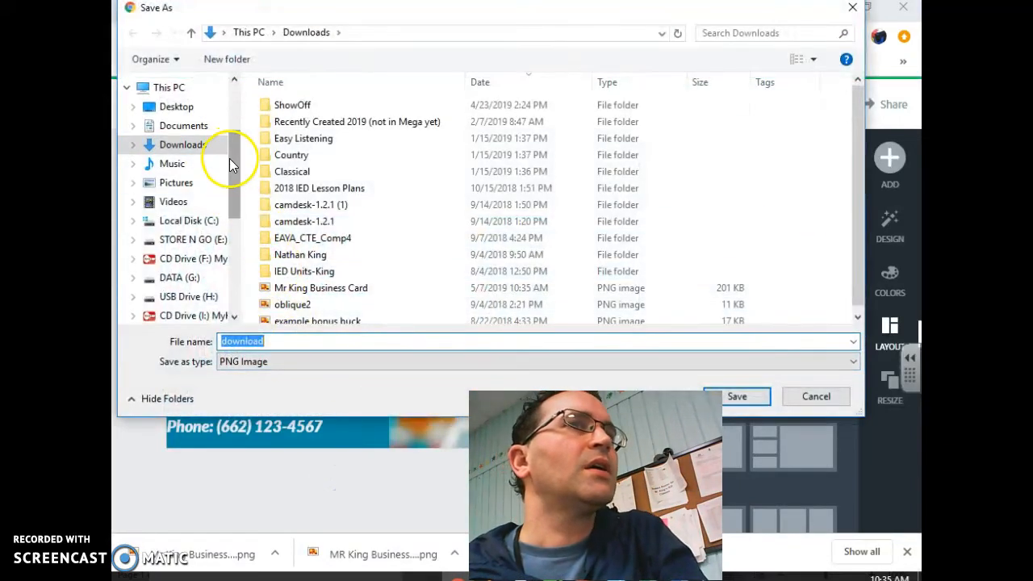
{"action": "scroll", "coordinate": [218, 145], "scroll_direction": "up", "scroll_amount": 3}
{"action": "left_click", "coordinate": [184, 127]}
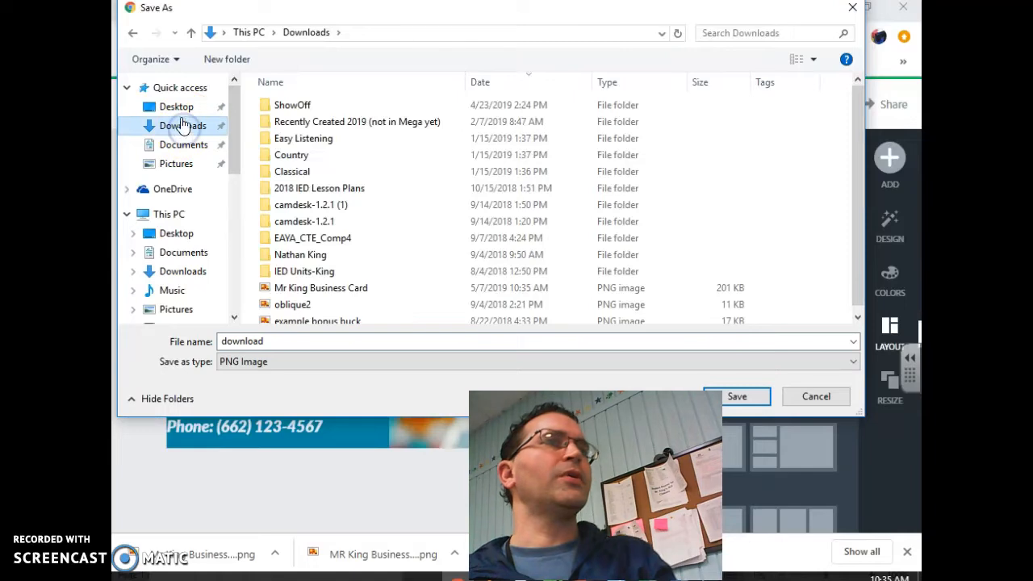
{"action": "left_click", "coordinate": [334, 339]}
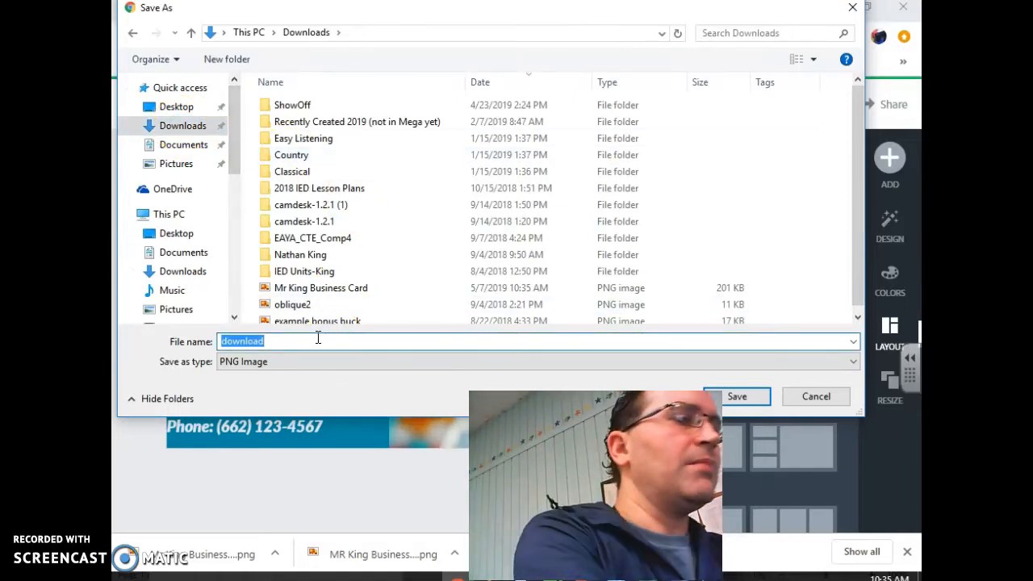
{"action": "type", "text": "Mr King"}
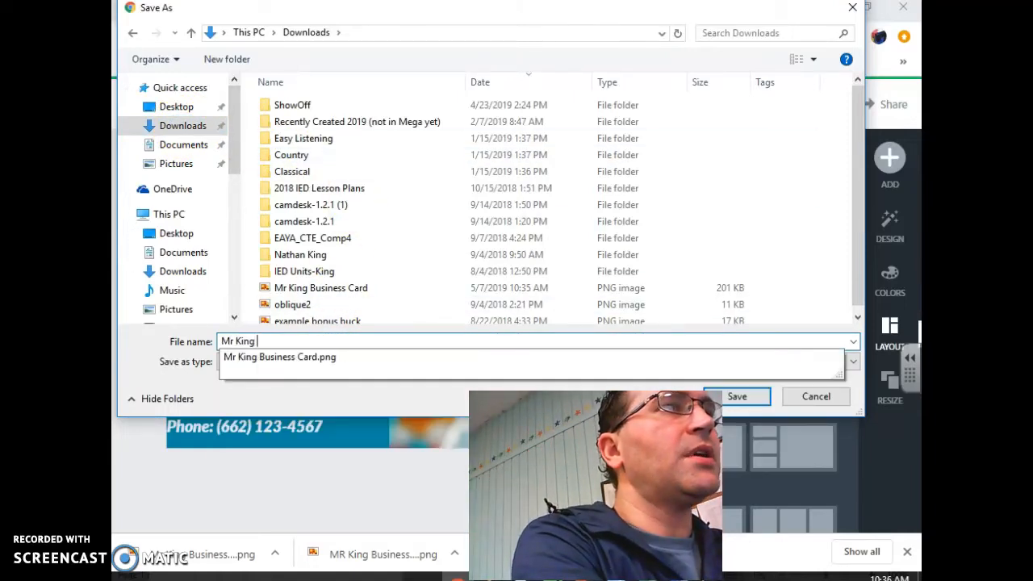
{"action": "type", "text": " Business Card"}
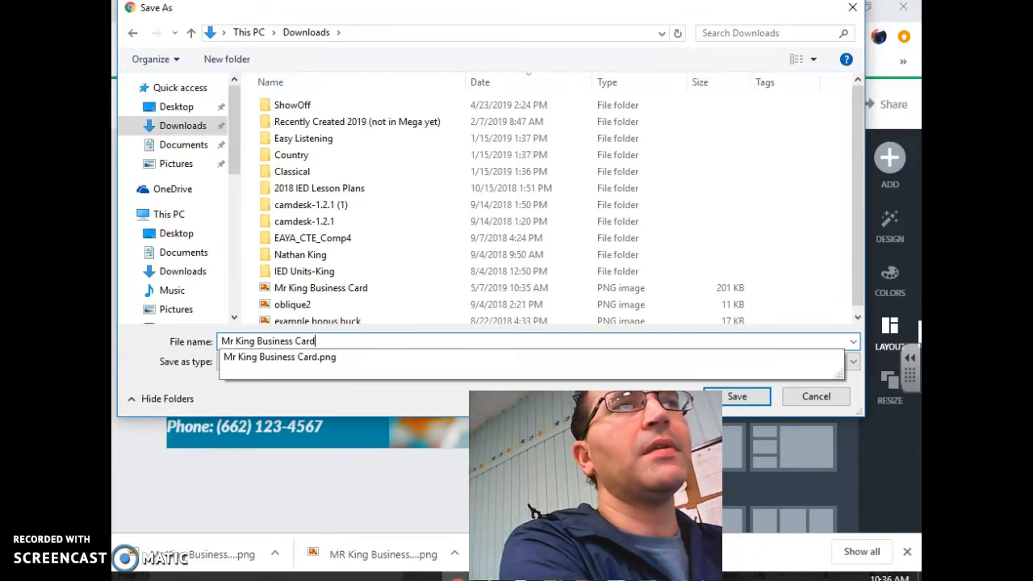
{"action": "key", "text": "Return"}
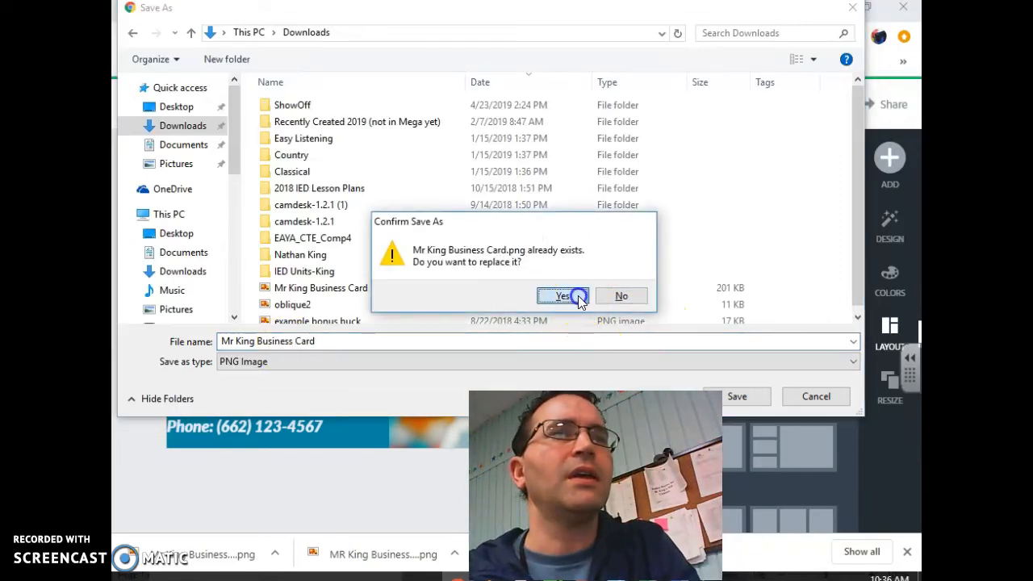
{"action": "left_click", "coordinate": [580, 298]}
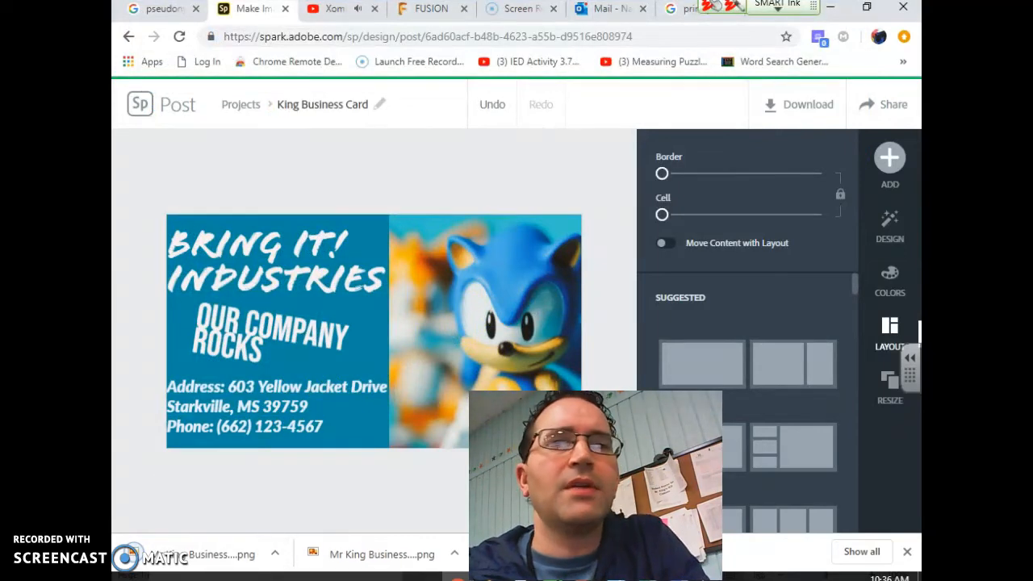
Insert the saved business card picture from Downloads onto the blank Word page
{"action": "left_click", "coordinate": [861, 546]}
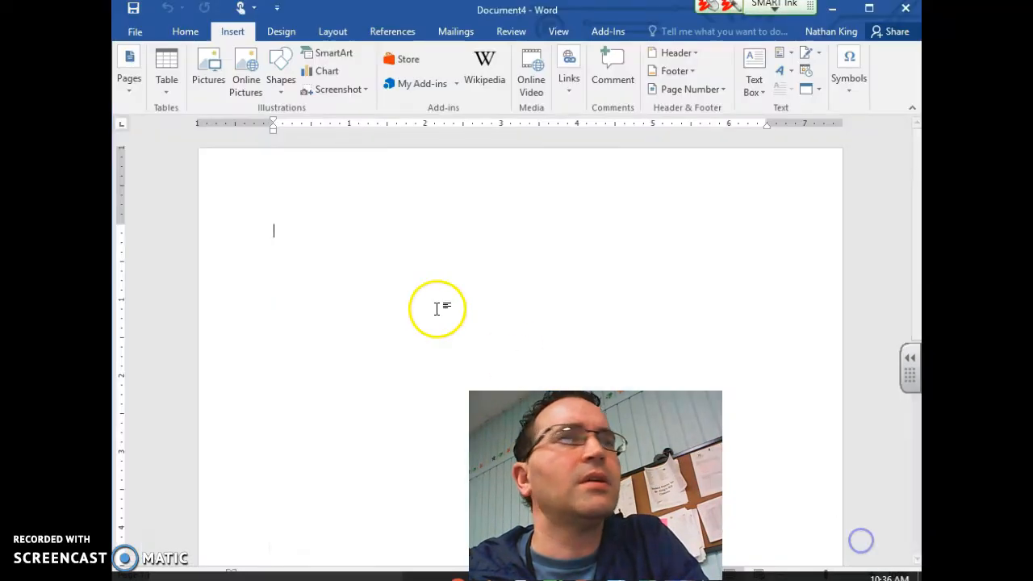
{"action": "left_click", "coordinate": [233, 30]}
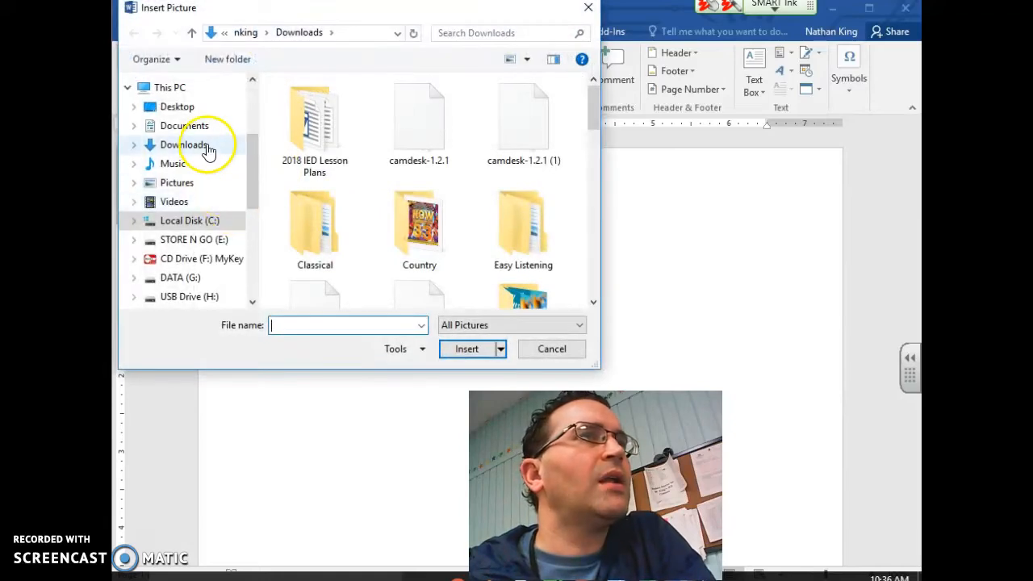
{"action": "left_click", "coordinate": [208, 147]}
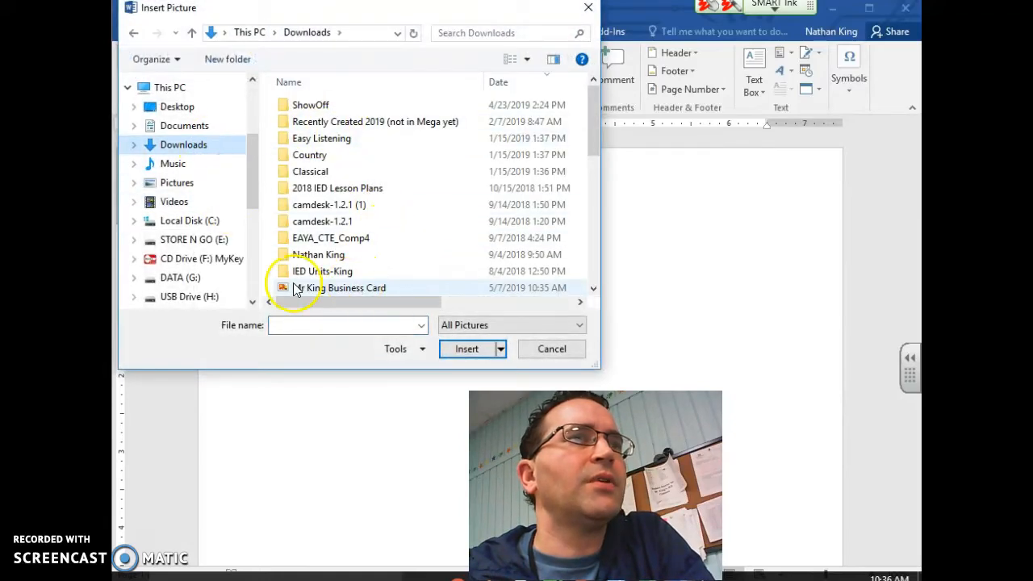
{"action": "left_click", "coordinate": [328, 291]}
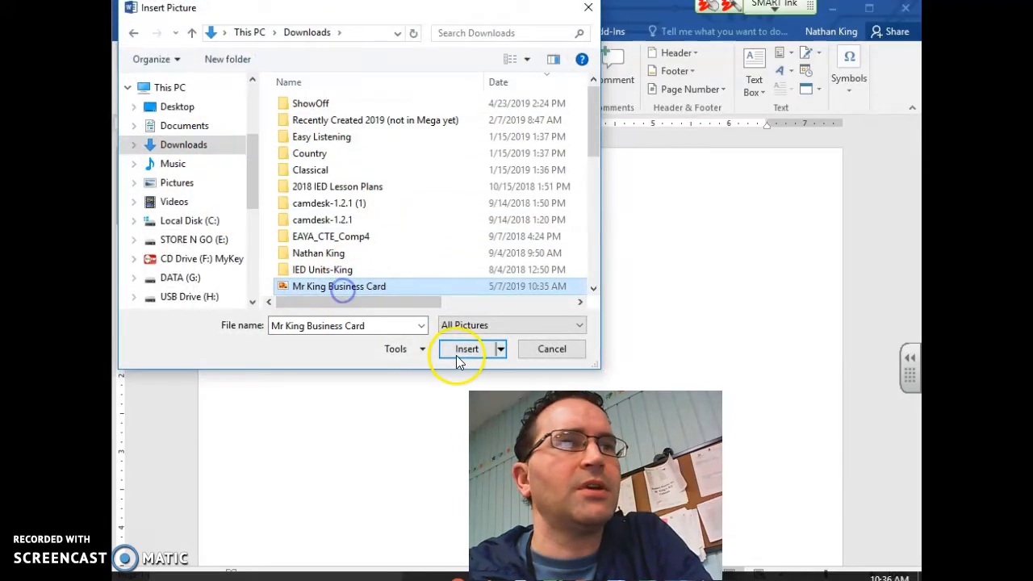
{"action": "left_click", "coordinate": [456, 354]}
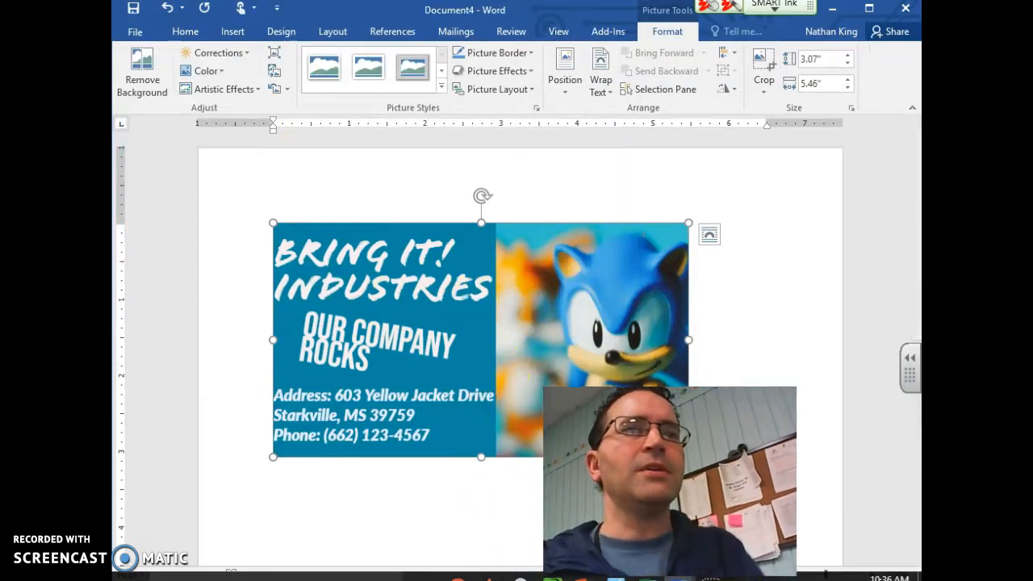
Resize the card picture to 2 inches high by 3.5 inches wide
{"action": "right_click", "coordinate": [479, 417]}
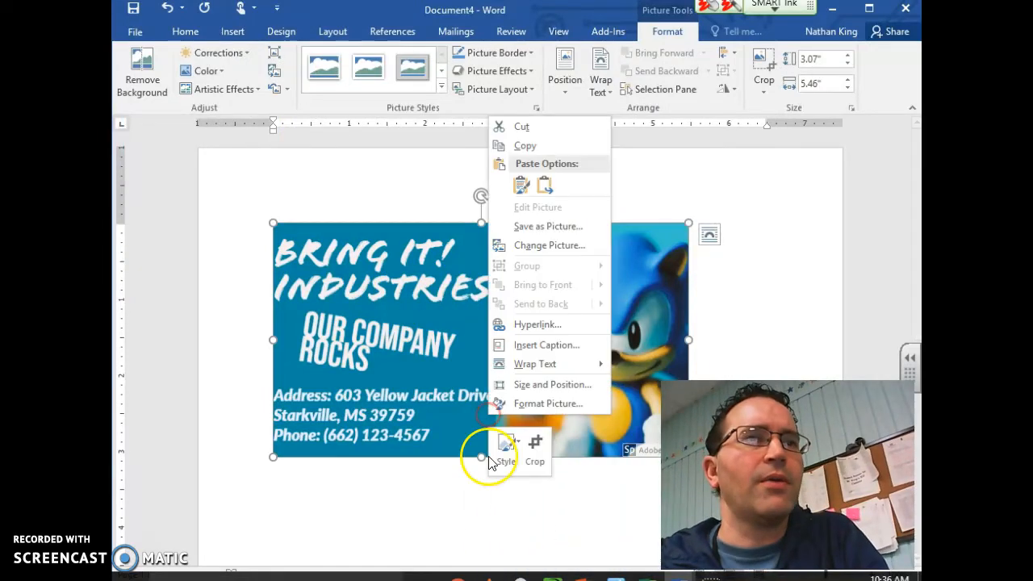
{"action": "left_click", "coordinate": [541, 391]}
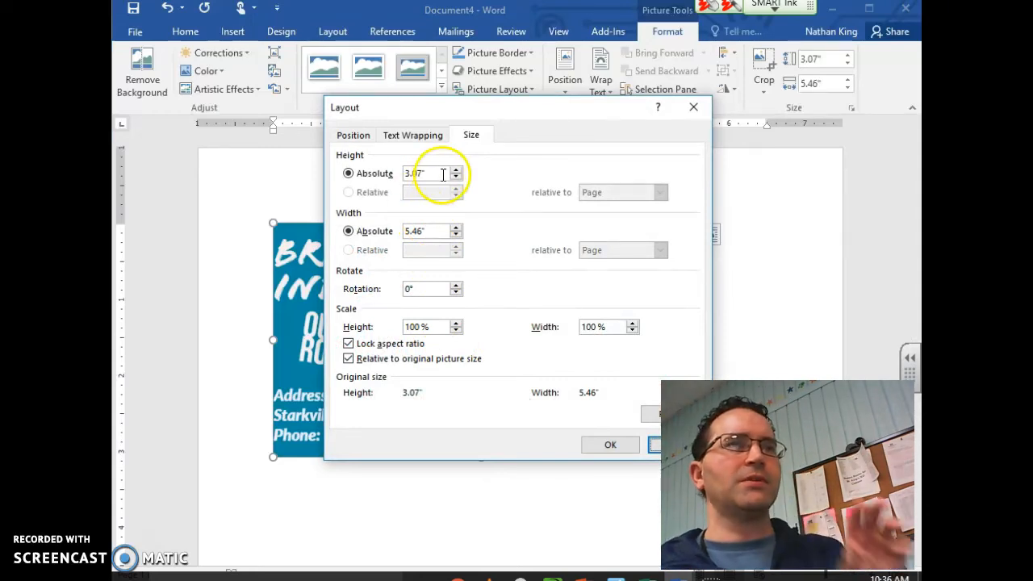
{"action": "left_click_drag", "start_coordinate": [443, 173], "coordinate": [395, 177]}
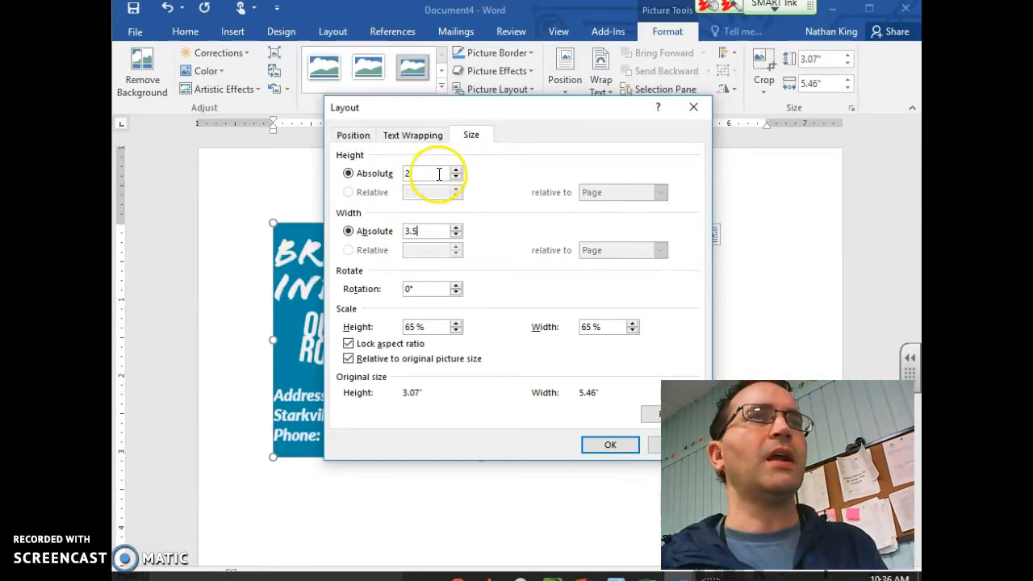
{"action": "left_click", "coordinate": [607, 446]}
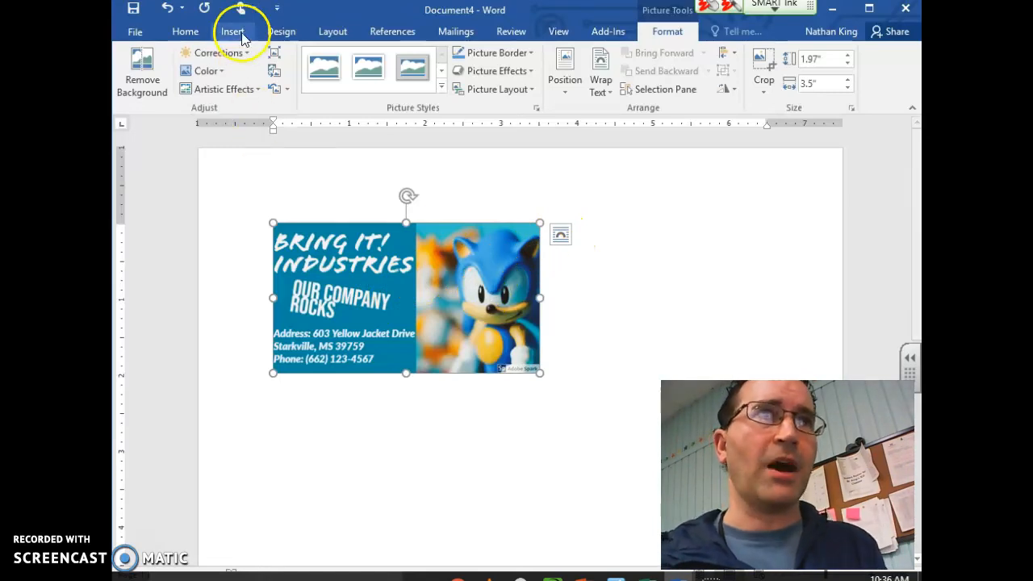
Switch the page to landscape orientation and apply a preset margin setting
{"action": "left_click", "coordinate": [332, 32]}
{"action": "left_click", "coordinate": [176, 77]}
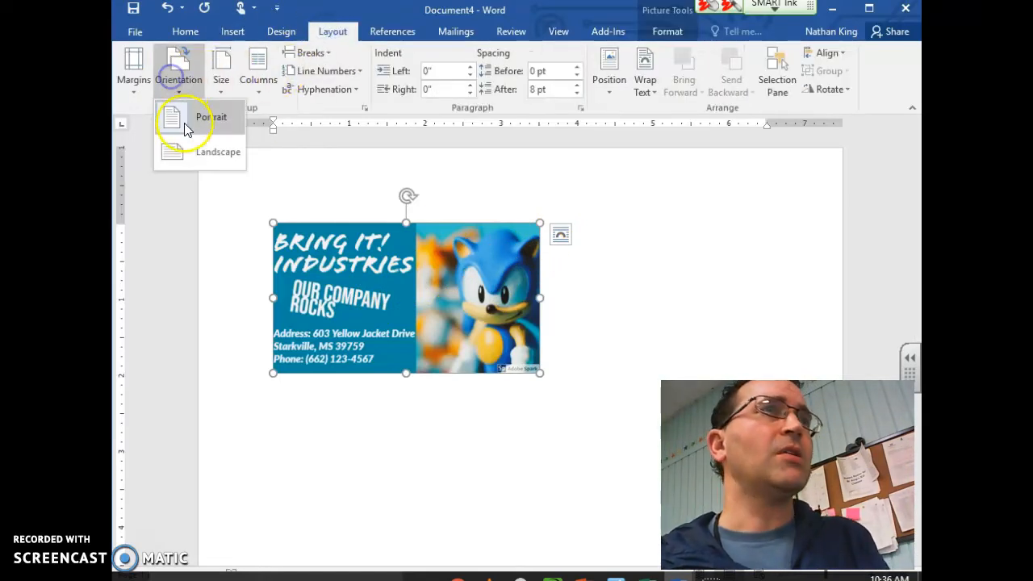
{"action": "left_click", "coordinate": [189, 134]}
{"action": "left_click", "coordinate": [133, 71]}
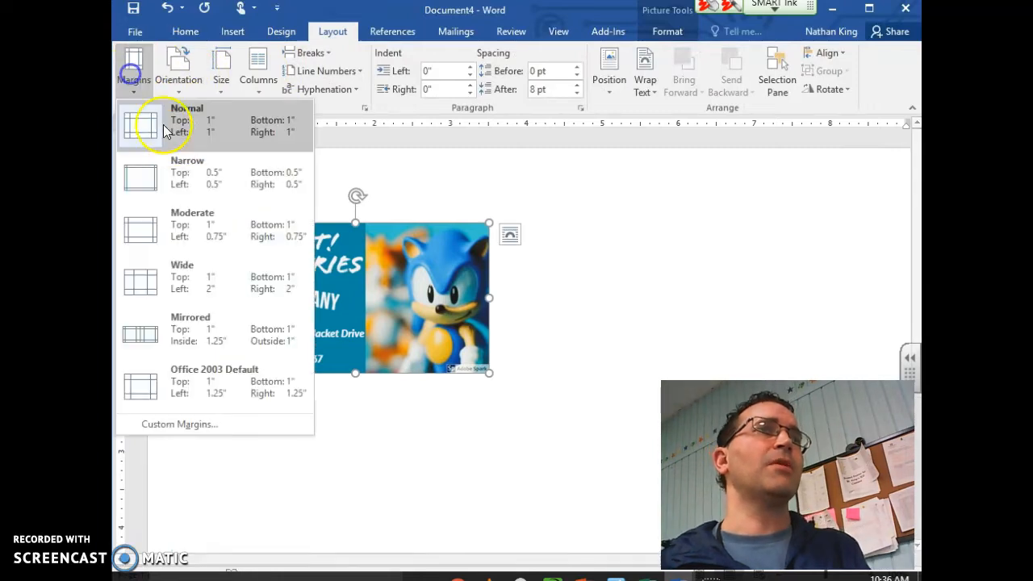
{"action": "left_click", "coordinate": [177, 148]}
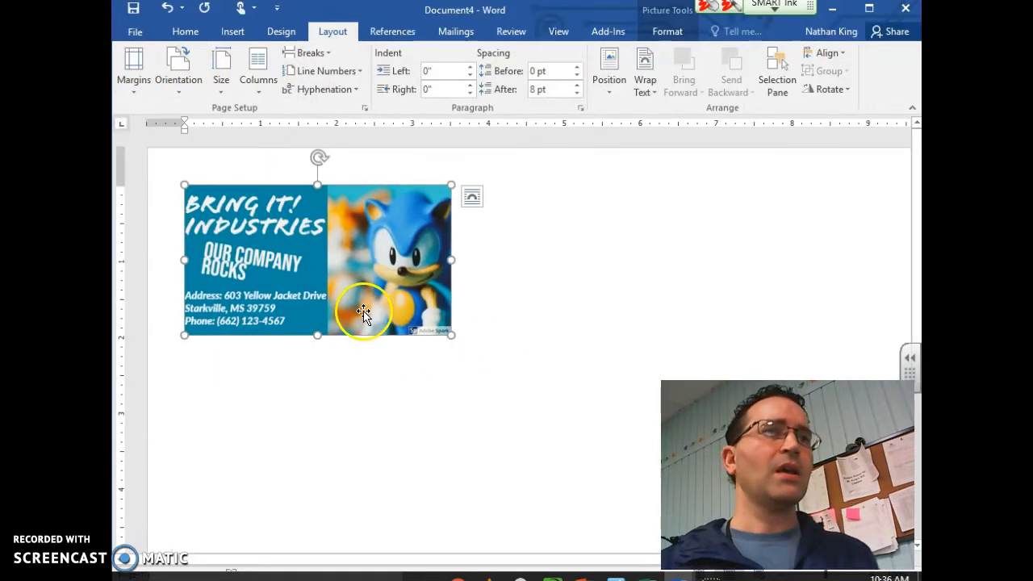
Give the card picture Tight text wrapping and paste a second copy of it
{"action": "left_click", "coordinate": [473, 198]}
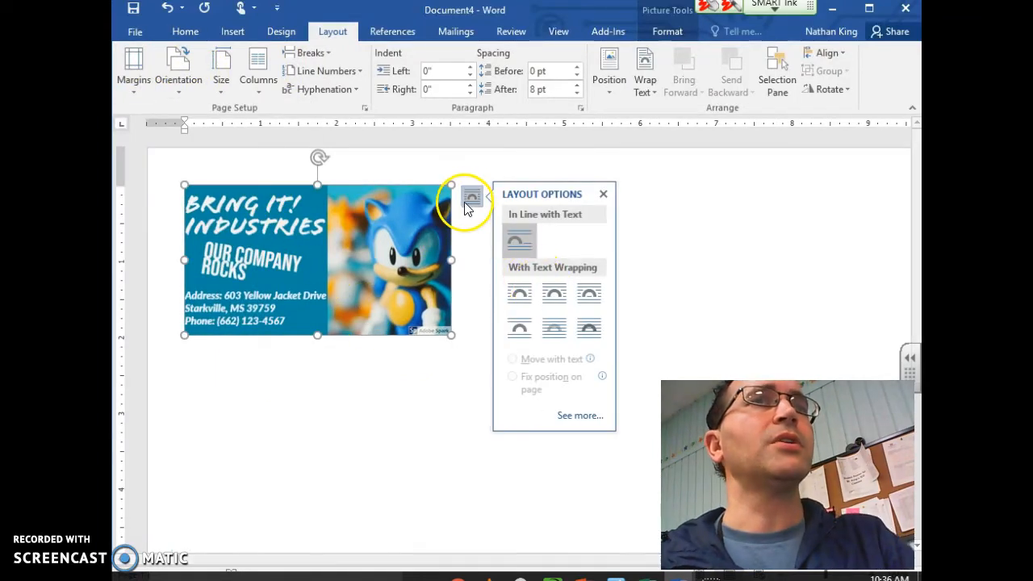
{"action": "left_click", "coordinate": [560, 299]}
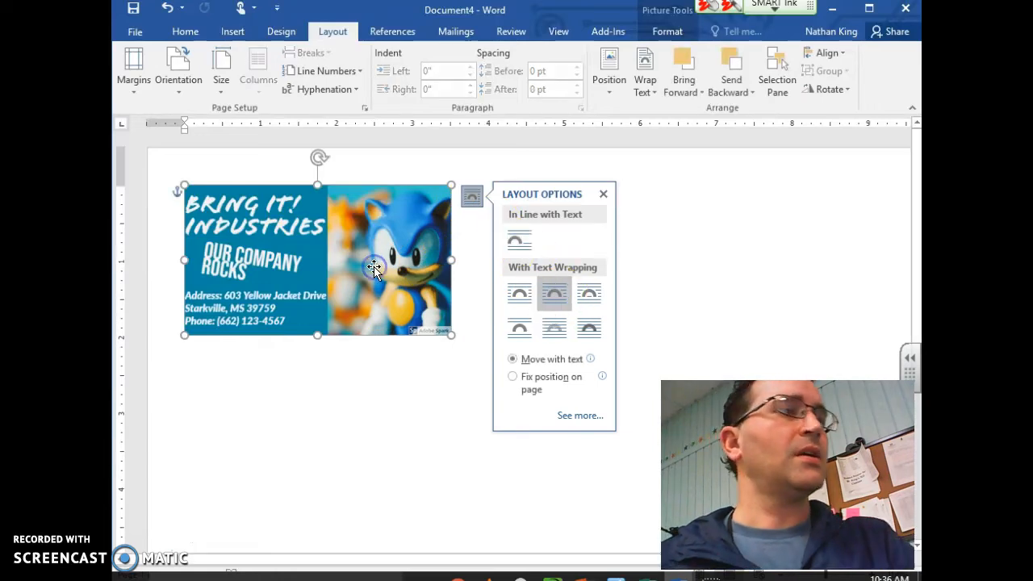
{"action": "left_click", "coordinate": [345, 426]}
{"action": "key", "text": "ctrl+v"}
Place the copy beside the original card, then paste another copy below the first row
{"action": "left_click_drag", "start_coordinate": [515, 295], "coordinate": [512, 272]}
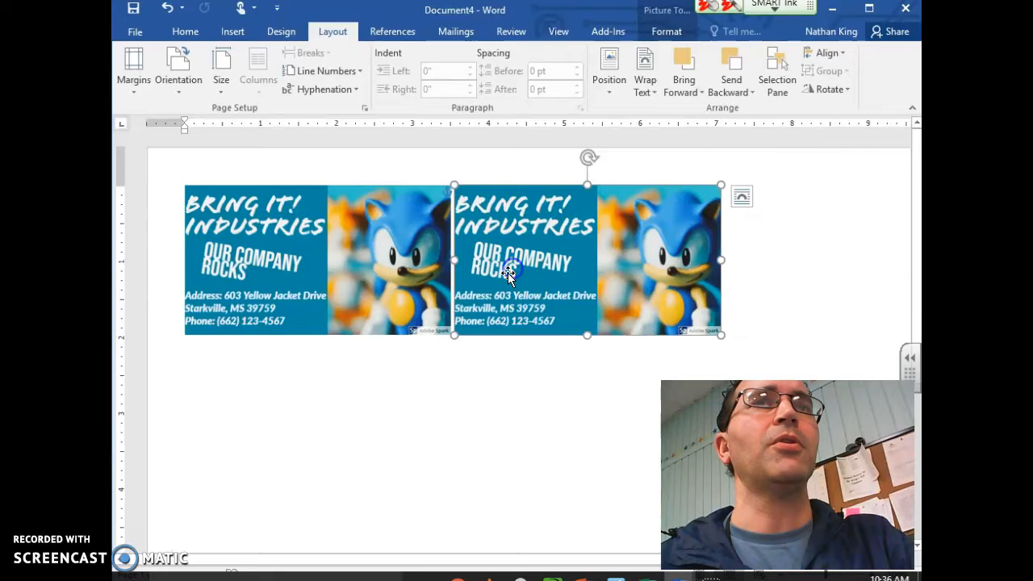
{"action": "scroll", "coordinate": [437, 352], "scroll_direction": "down", "scroll_amount": 3}
{"action": "scroll", "coordinate": [438, 350], "scroll_direction": "up", "scroll_amount": 2}
{"action": "scroll", "coordinate": [437, 353], "scroll_direction": "up", "scroll_amount": 1}
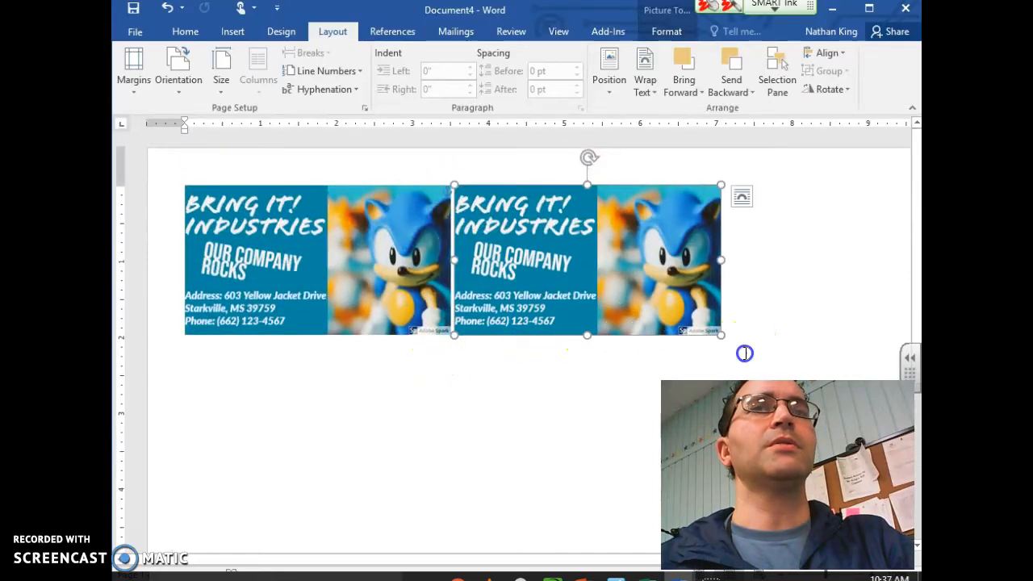
{"action": "left_click", "coordinate": [699, 349]}
{"action": "left_click", "coordinate": [278, 261]}
{"action": "left_click", "coordinate": [516, 277], "text": "shift"}
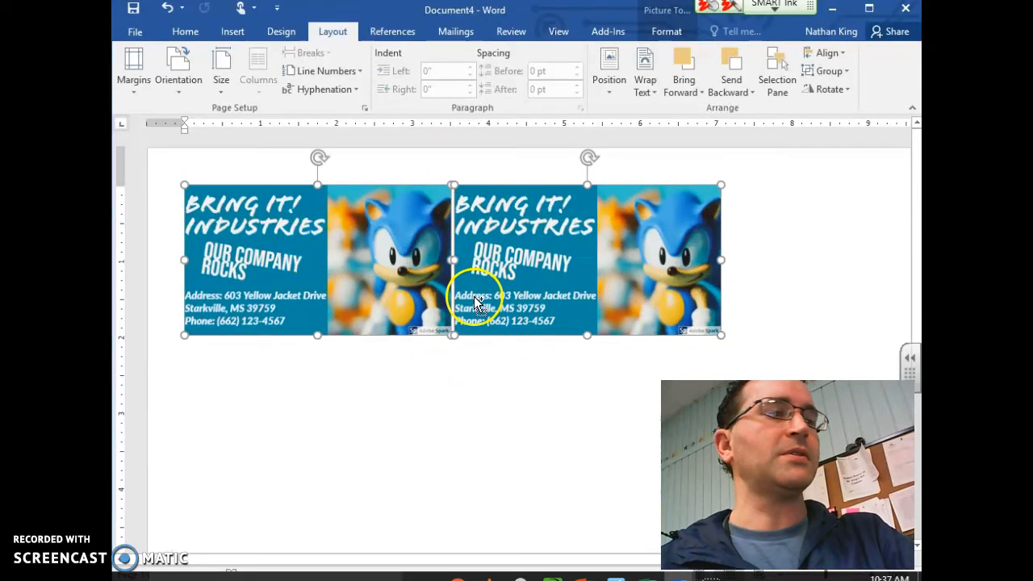
{"action": "key", "text": "ctrl+v"}
{"action": "left_click_drag", "start_coordinate": [744, 314], "coordinate": [214, 448]}
Paste more card copies and drag them into the second row and a new third row
{"action": "scroll", "coordinate": [493, 398], "scroll_direction": "down", "scroll_amount": 3}
{"action": "scroll", "coordinate": [493, 398], "scroll_direction": "up", "scroll_amount": 3}
{"action": "left_click", "coordinate": [401, 311]}
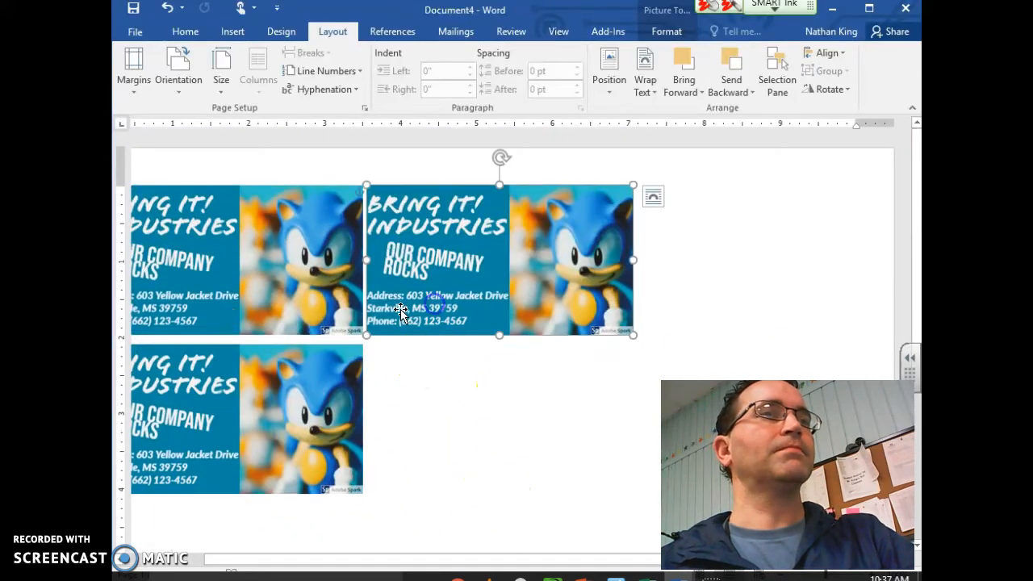
{"action": "key", "text": "ctrl+v"}
{"action": "left_click_drag", "start_coordinate": [439, 339], "coordinate": [450, 475]}
{"action": "scroll", "coordinate": [472, 450], "scroll_direction": "down", "scroll_amount": 3}
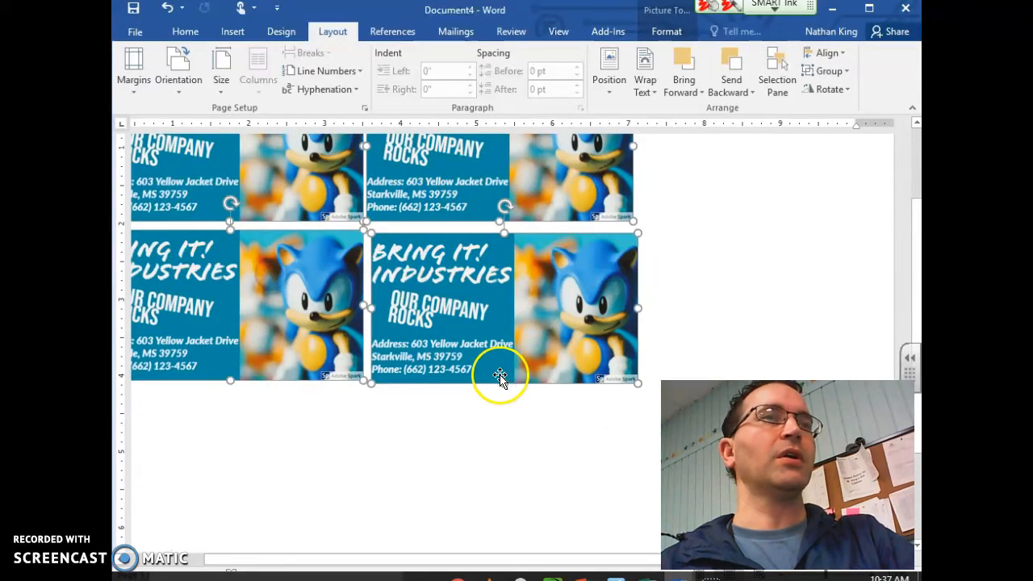
{"action": "left_click_drag", "start_coordinate": [493, 376], "coordinate": [226, 474]}
{"action": "scroll", "coordinate": [226, 475], "scroll_direction": "down", "scroll_amount": 5}
{"action": "left_click_drag", "start_coordinate": [321, 270], "coordinate": [590, 350]}
Drag the lower card copies into aligned slots in the left column
{"action": "left_click", "coordinate": [456, 429]}
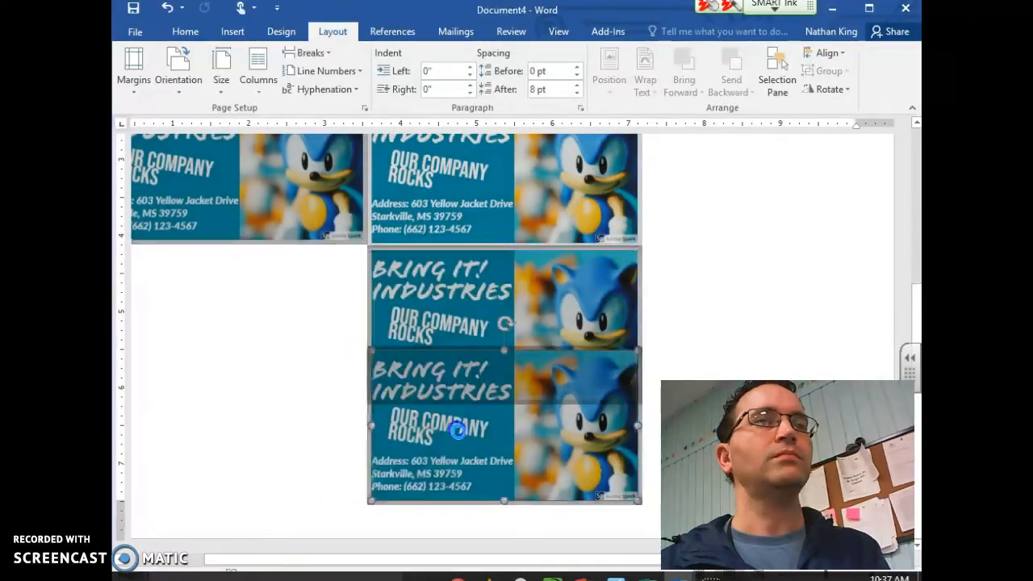
{"action": "left_click_drag", "start_coordinate": [433, 546], "coordinate": [323, 434]}
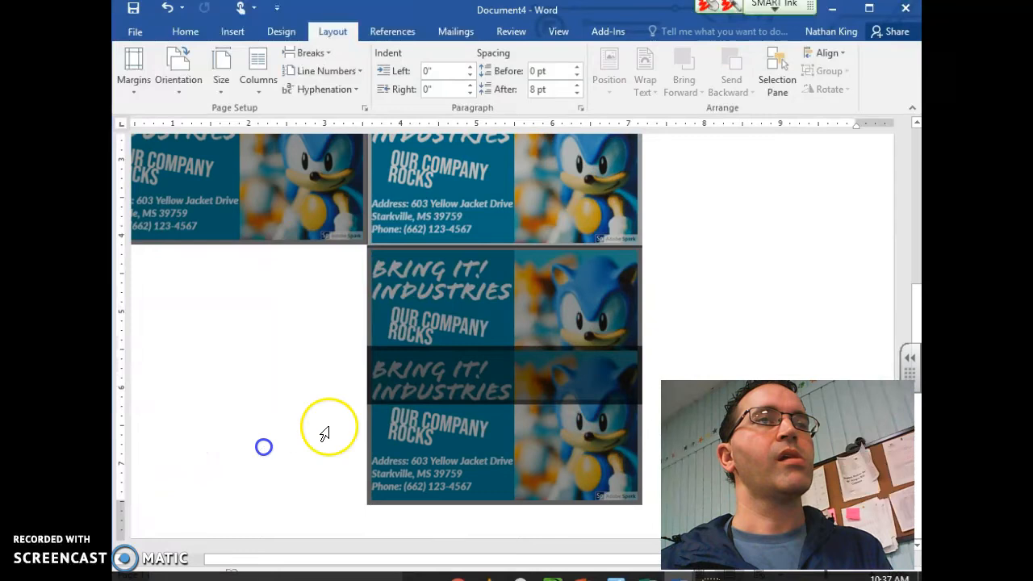
{"action": "left_click", "coordinate": [394, 440]}
{"action": "left_click_drag", "start_coordinate": [436, 422], "coordinate": [165, 422]}
{"action": "left_click_drag", "start_coordinate": [208, 386], "coordinate": [155, 284]}
{"action": "left_click", "coordinate": [192, 438]}
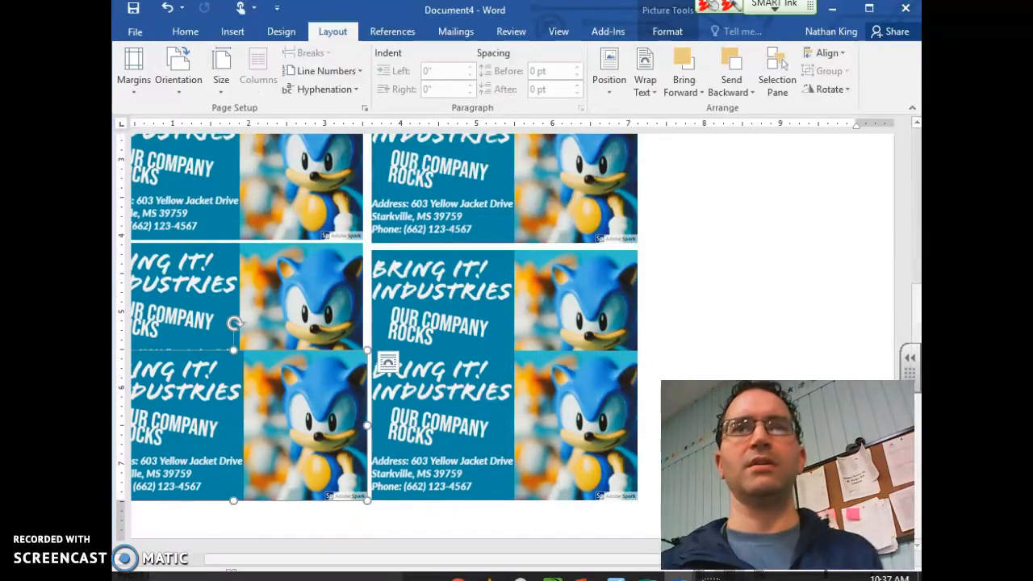
{"action": "left_click_drag", "start_coordinate": [915, 299], "coordinate": [917, 212]}
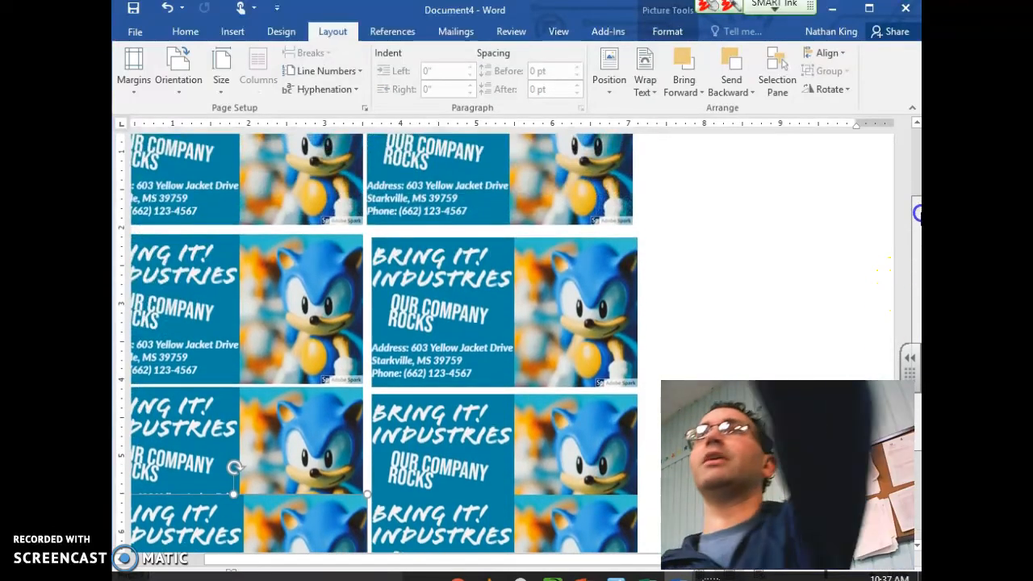
Delete the extra lower-right card copy
{"action": "scroll", "coordinate": [913, 213], "scroll_direction": "down", "scroll_amount": 3}
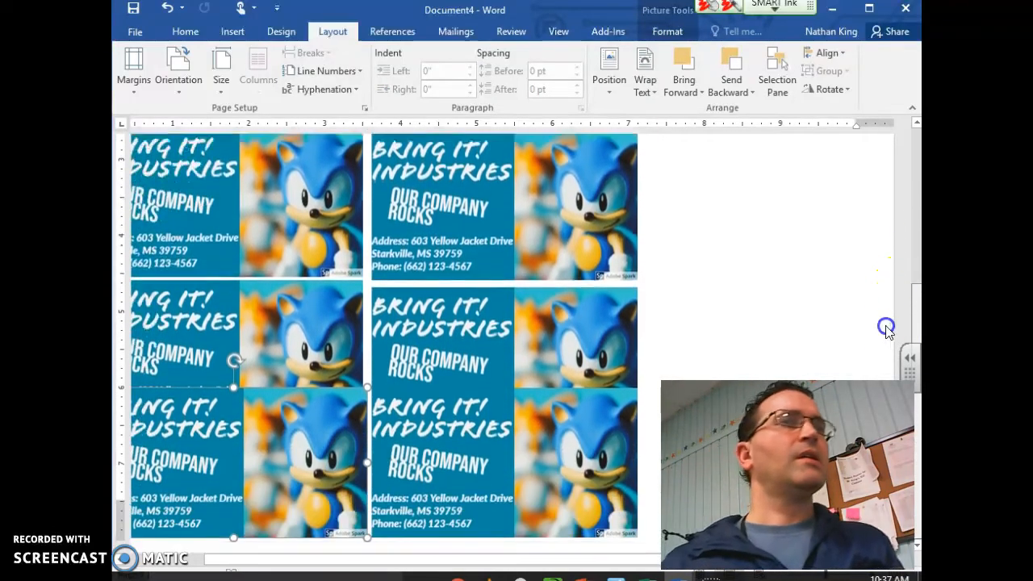
{"action": "scroll", "coordinate": [886, 329], "scroll_direction": "down", "scroll_amount": 1}
{"action": "left_click", "coordinate": [428, 438]}
{"action": "key", "text": "Delete"}
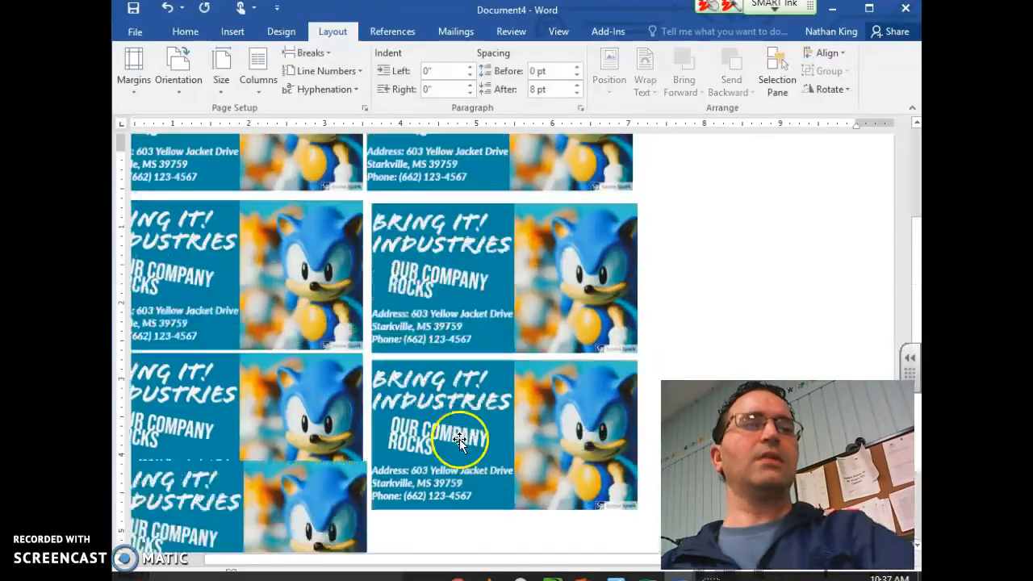
{"action": "scroll", "coordinate": [353, 468], "scroll_direction": "down", "scroll_amount": 5}
{"action": "scroll", "coordinate": [391, 420], "scroll_direction": "up", "scroll_amount": 6}
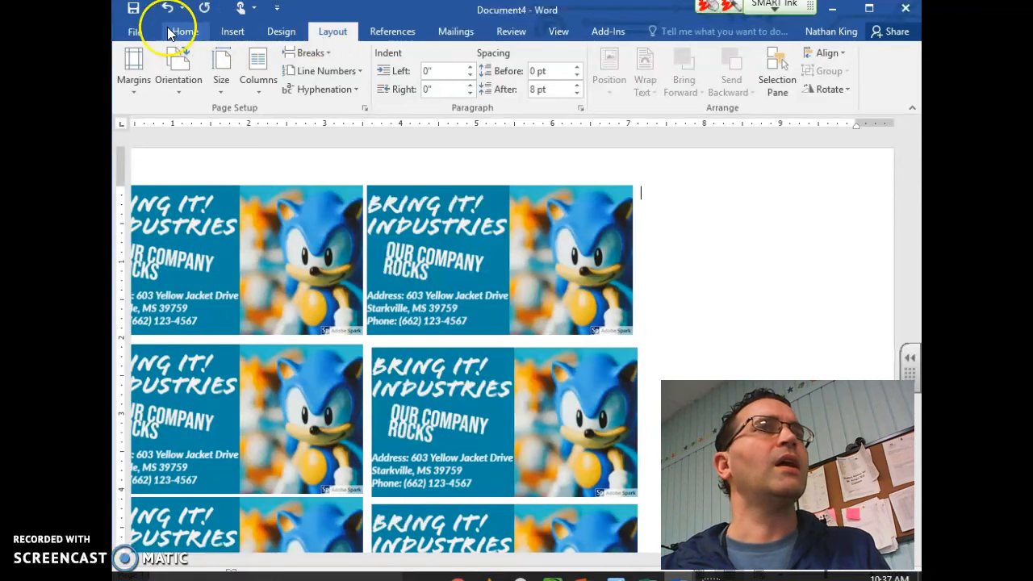
Preview the card sheet's print layout, then set the page orientation to portrait
{"action": "left_click", "coordinate": [125, 30]}
{"action": "left_click", "coordinate": [197, 228]}
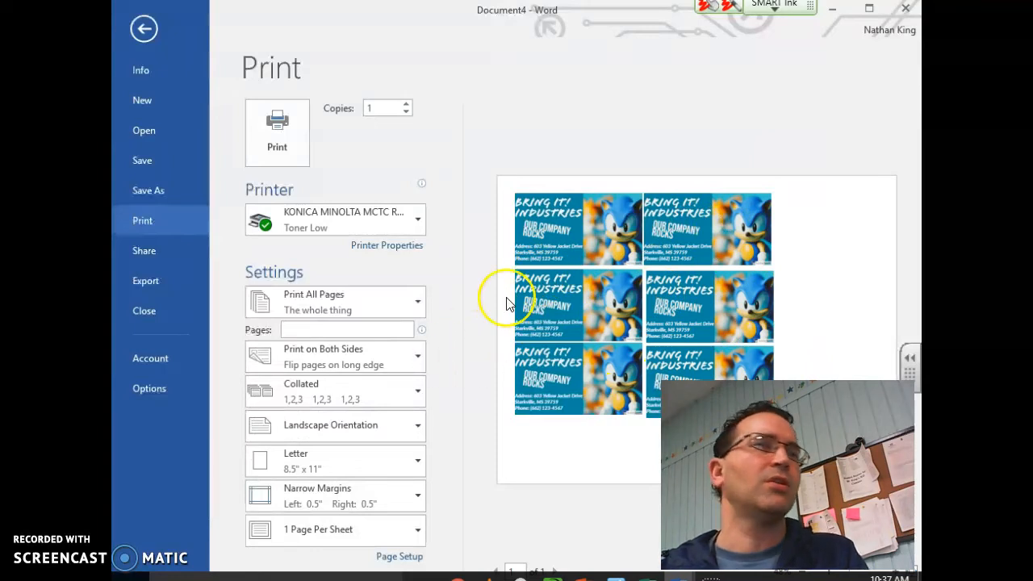
{"action": "left_click", "coordinate": [138, 33]}
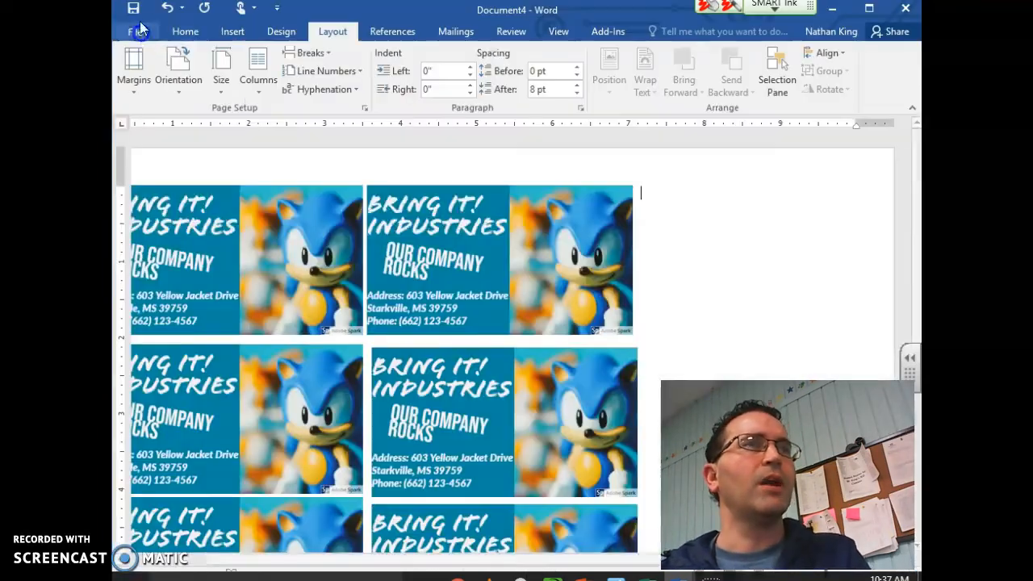
{"action": "left_click", "coordinate": [177, 68]}
{"action": "left_click", "coordinate": [200, 131]}
Copy the top pair of cards, paste it, undo the extra paste, and drag a copy down the page
{"action": "scroll", "coordinate": [450, 250], "scroll_direction": "down", "scroll_amount": 6}
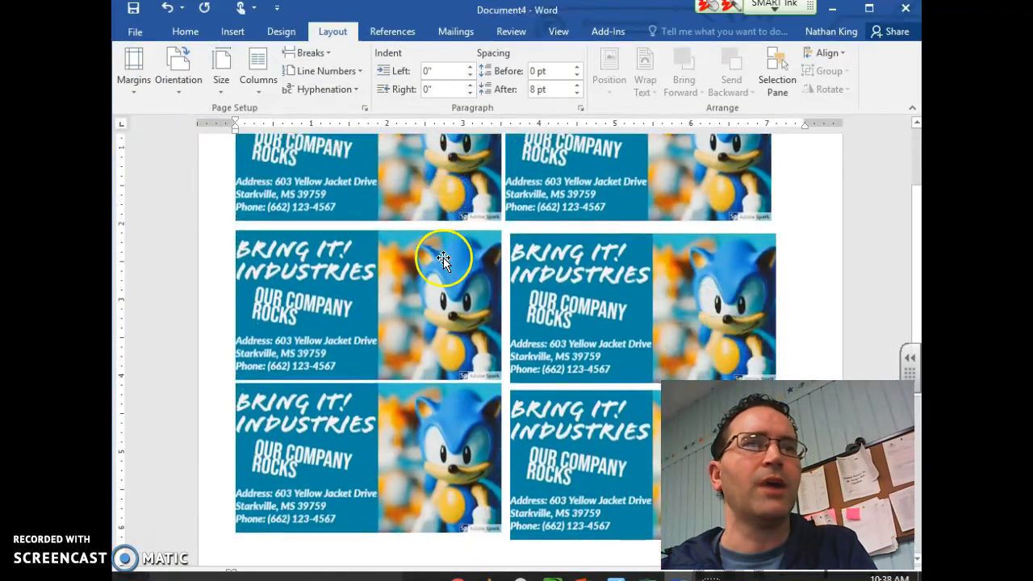
{"action": "scroll", "coordinate": [531, 265], "scroll_direction": "up", "scroll_amount": 2}
{"action": "left_click", "coordinate": [517, 252]}
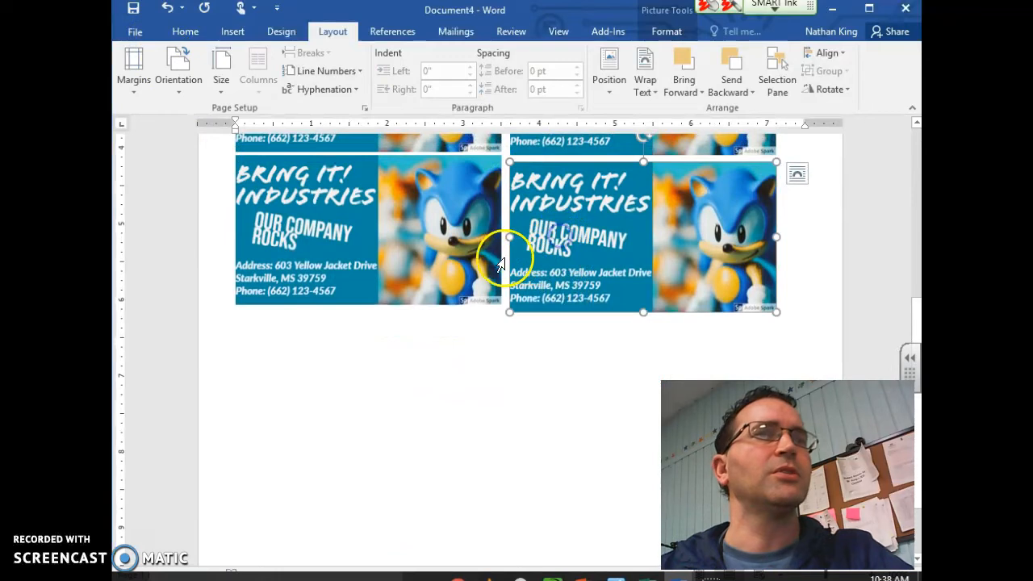
{"action": "left_click", "coordinate": [421, 245], "text": "shift"}
{"action": "key", "text": "ctrl+c"}
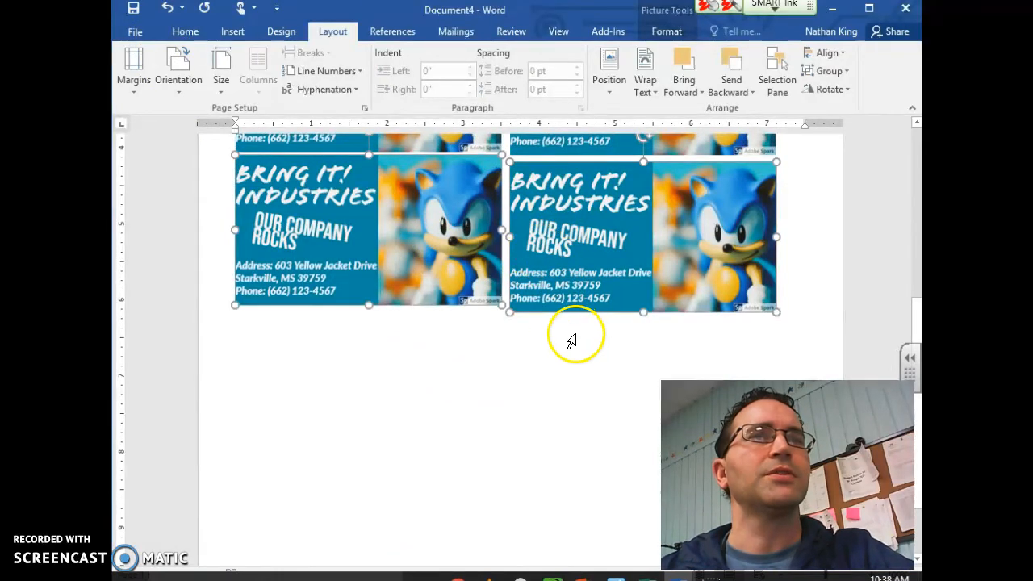
{"action": "key", "text": "ctrl+v"}
{"action": "key", "text": "ctrl+v"}
{"action": "key", "text": "ctrl+v"}
{"action": "key", "text": "ctrl+v"}
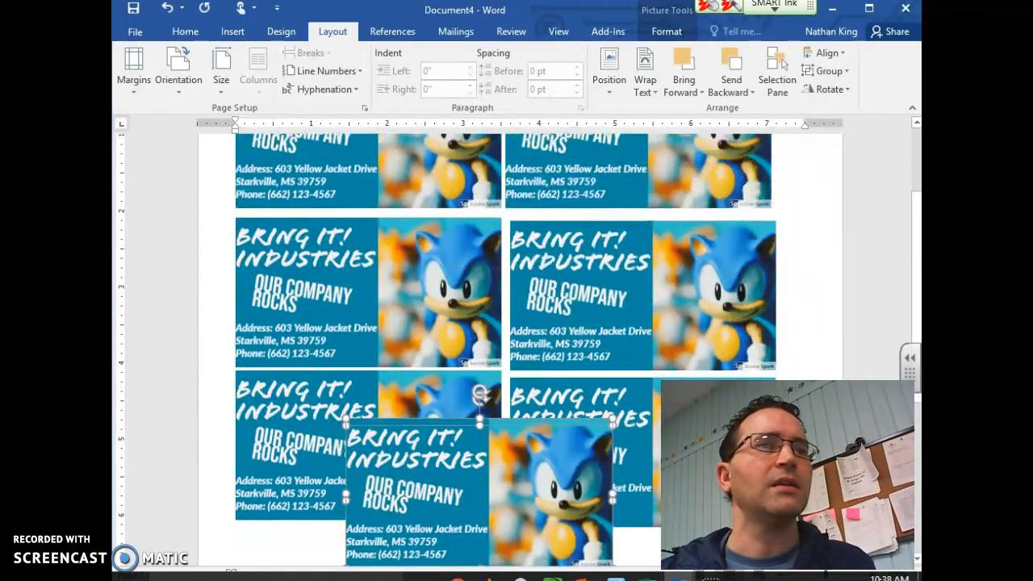
{"action": "key", "text": "ctrl+z"}
{"action": "scroll", "coordinate": [341, 475], "scroll_direction": "down", "scroll_amount": 3}
{"action": "scroll", "coordinate": [597, 194], "scroll_direction": "up", "scroll_amount": 1}
{"action": "left_click_drag", "start_coordinate": [636, 160], "coordinate": [320, 553]}
Move the duplicate card beside the bottom-left card to complete another row of two
{"action": "scroll", "coordinate": [423, 457], "scroll_direction": "down", "scroll_amount": 2}
{"action": "scroll", "coordinate": [423, 457], "scroll_direction": "down", "scroll_amount": 2}
{"action": "mouse_move", "coordinate": [395, 363]}
{"action": "left_mouse_down"}
{"action": "mouse_move", "coordinate": [590, 425]}
{"action": "mouse_move", "coordinate": [374, 420]}
{"action": "left_mouse_up"}
{"action": "left_click", "coordinate": [658, 454]}
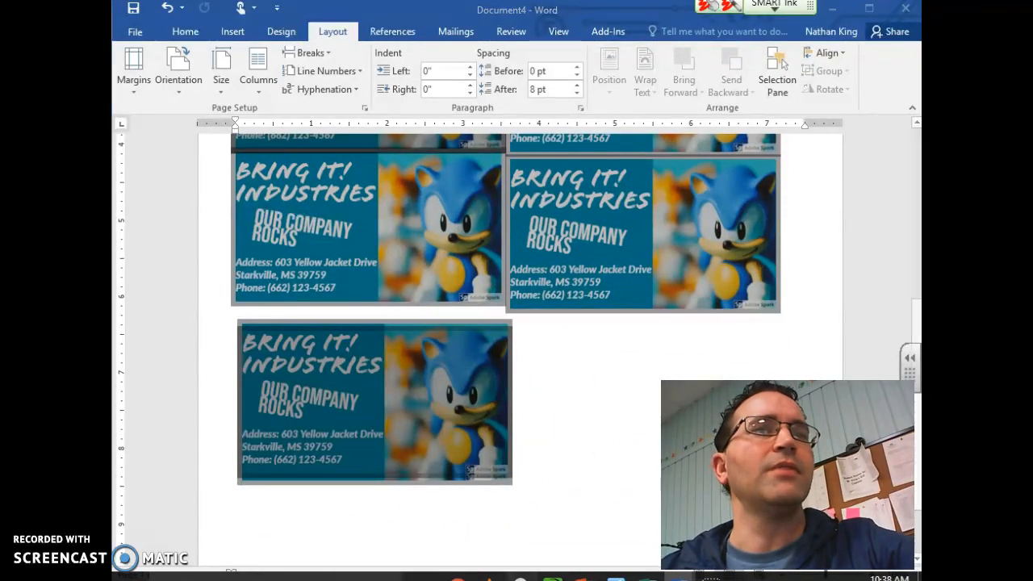
{"action": "left_click", "coordinate": [409, 417]}
{"action": "left_click_drag", "start_coordinate": [496, 436], "coordinate": [774, 443]}
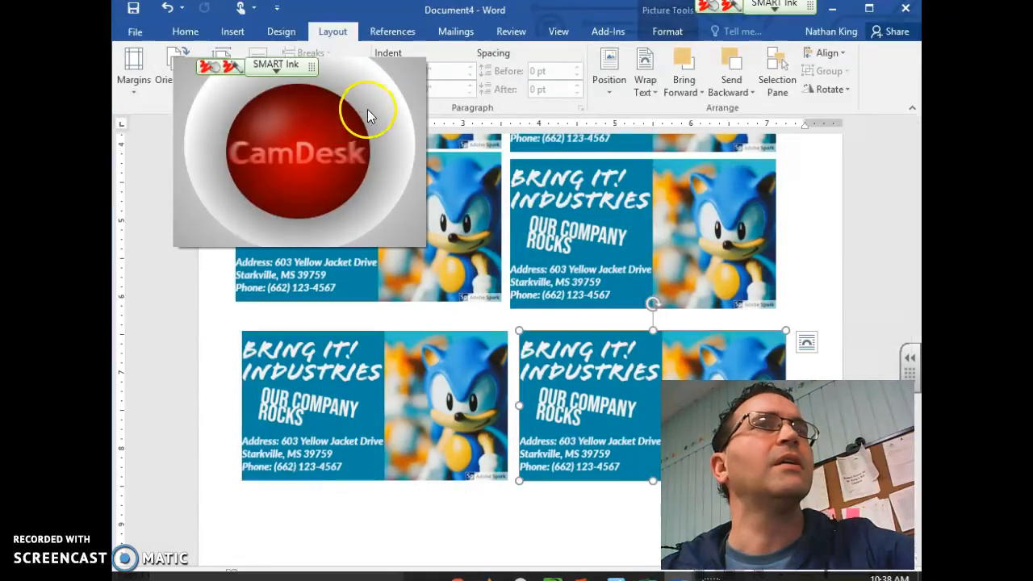
Close the CamDesk window and nudge the middle-left card into alignment
{"action": "right_click", "coordinate": [352, 157]}
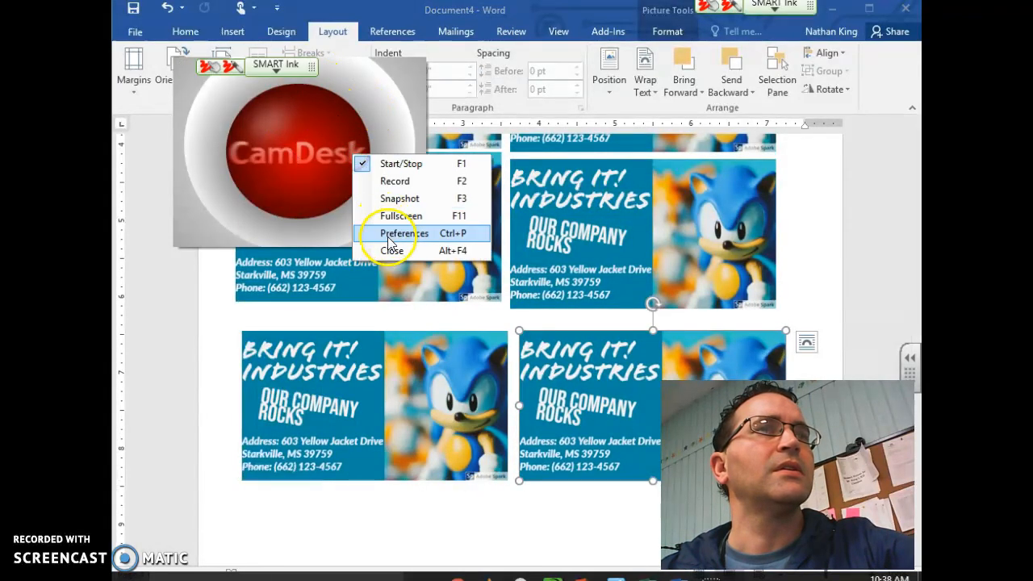
{"action": "left_click", "coordinate": [386, 252]}
{"action": "triple_click", "coordinate": [408, 529]}
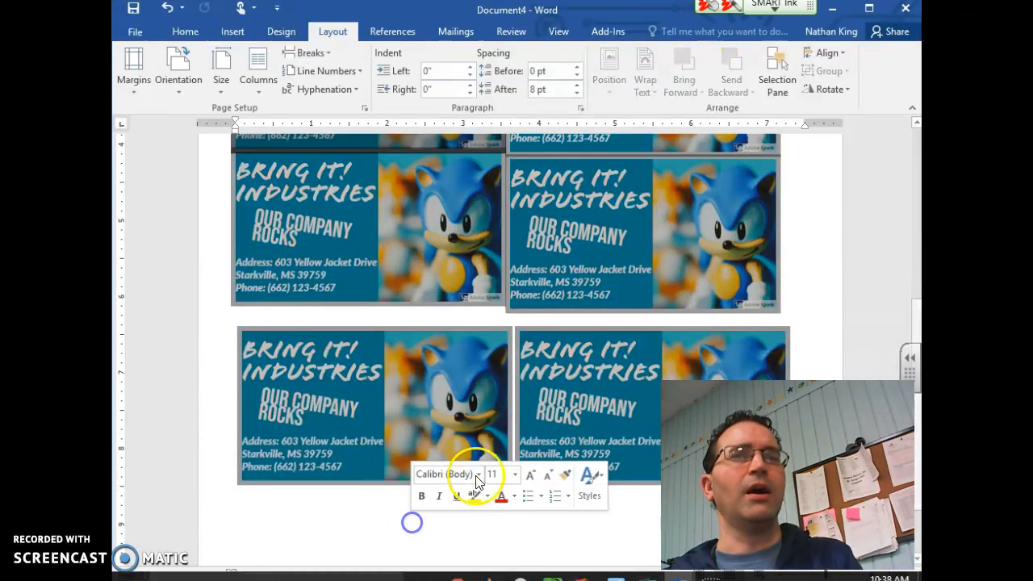
{"action": "scroll", "coordinate": [505, 429], "scroll_direction": "up", "scroll_amount": 3}
{"action": "left_click", "coordinate": [446, 385]}
{"action": "left_click_drag", "start_coordinate": [413, 393], "coordinate": [409, 397]}
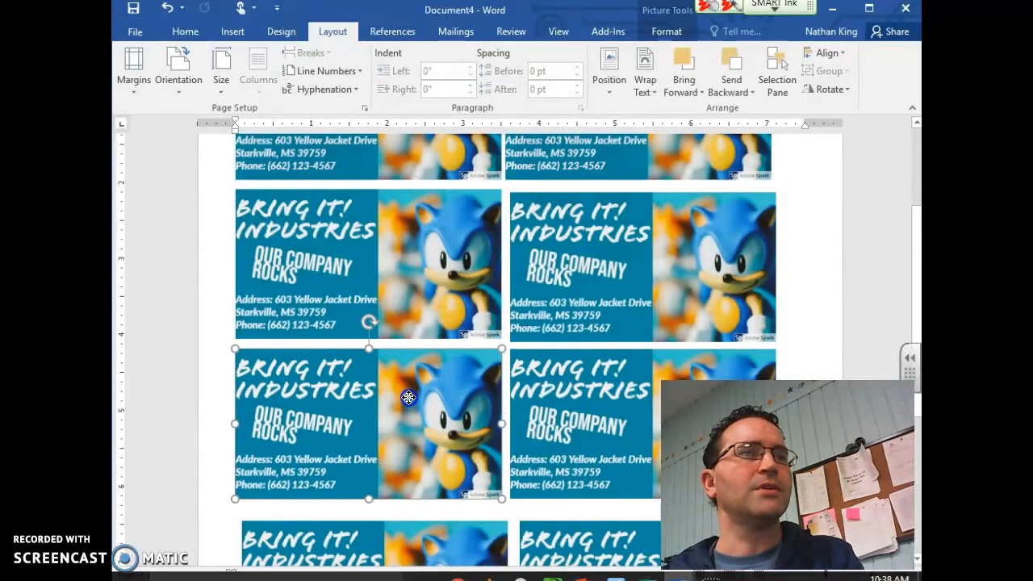
{"action": "scroll", "coordinate": [522, 373], "scroll_direction": "up", "scroll_amount": 4}
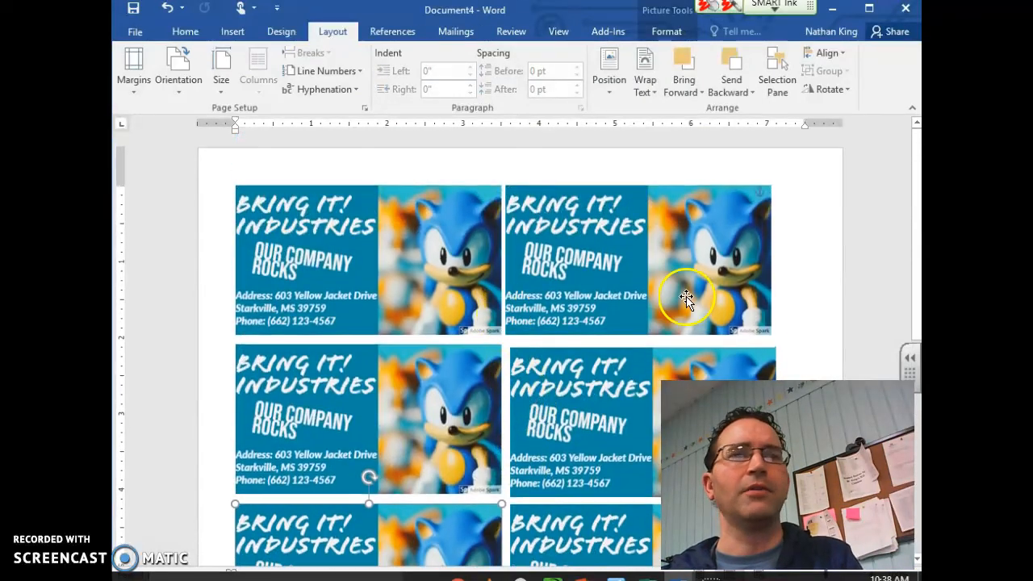
{"action": "scroll", "coordinate": [687, 300], "scroll_direction": "down", "scroll_amount": 3}
Print the sheet of paired business cards and minimize Word to reveal the Spark Post design
{"action": "left_click", "coordinate": [131, 32]}
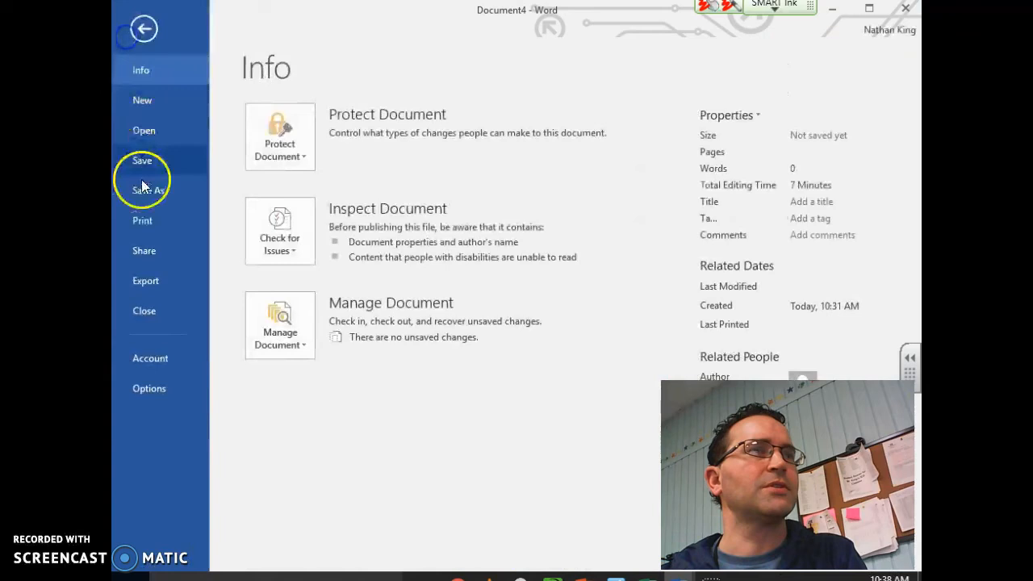
{"action": "left_click", "coordinate": [139, 222]}
{"action": "left_click", "coordinate": [277, 134]}
{"action": "scroll", "coordinate": [463, 282], "scroll_direction": "up", "scroll_amount": 2}
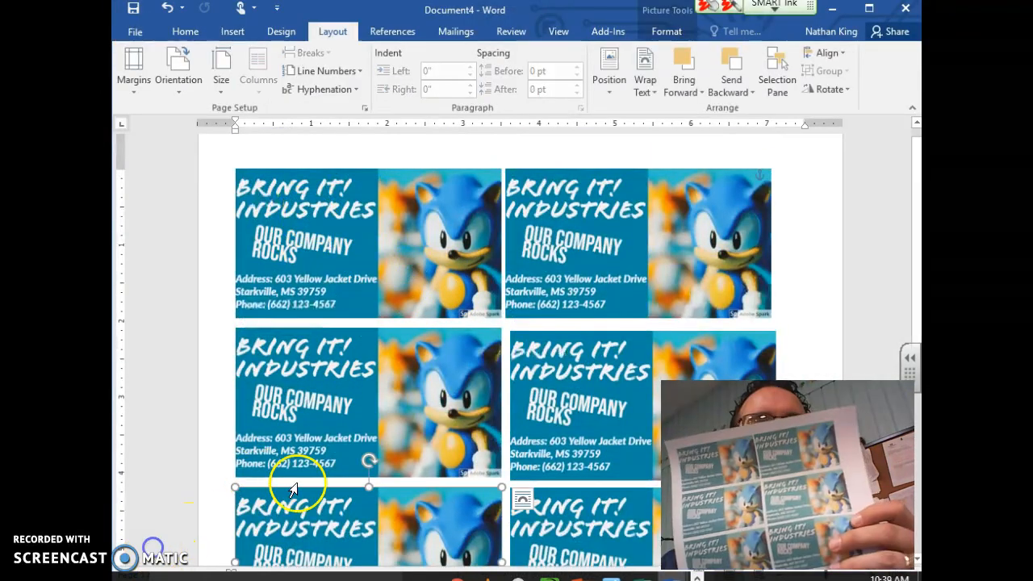
{"action": "left_click", "coordinate": [831, 8]}
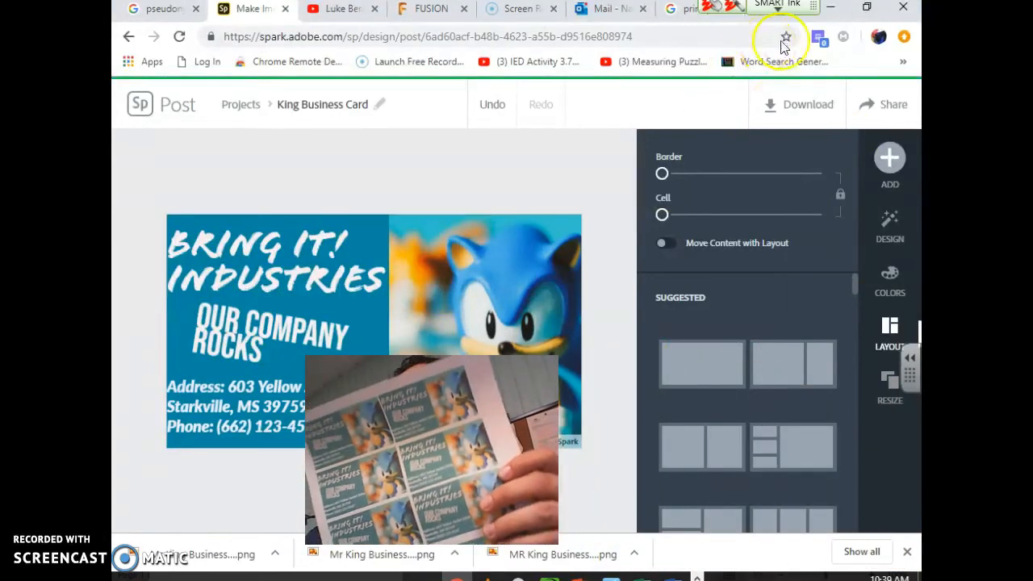
Minimize Chrome and the presentations document so Document2 with the bit.ly/iedcard2019 link shows
{"action": "left_click", "coordinate": [831, 8]}
{"action": "left_click", "coordinate": [831, 8]}
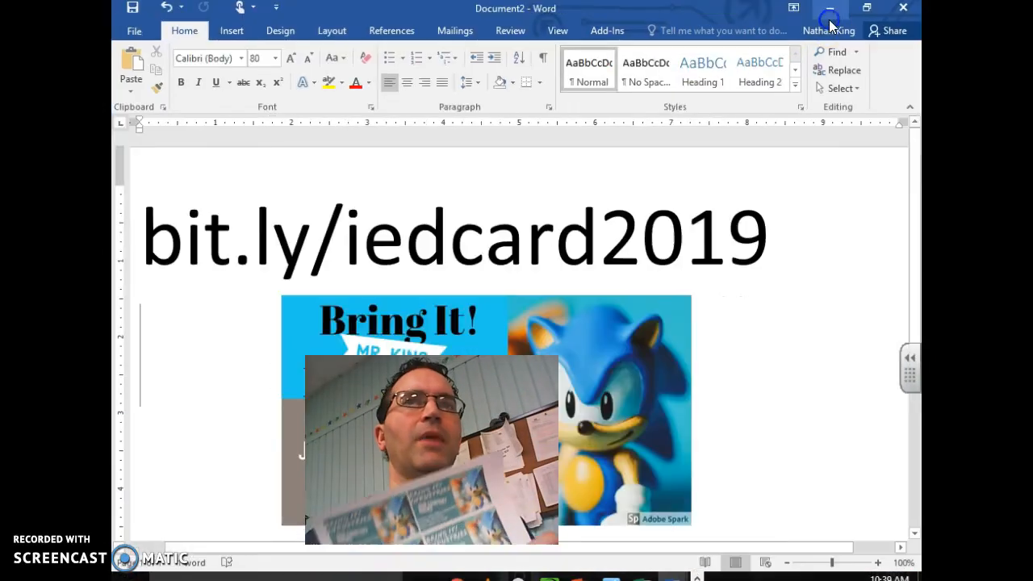
{"action": "left_click_drag", "start_coordinate": [431, 450], "coordinate": [795, 426]}
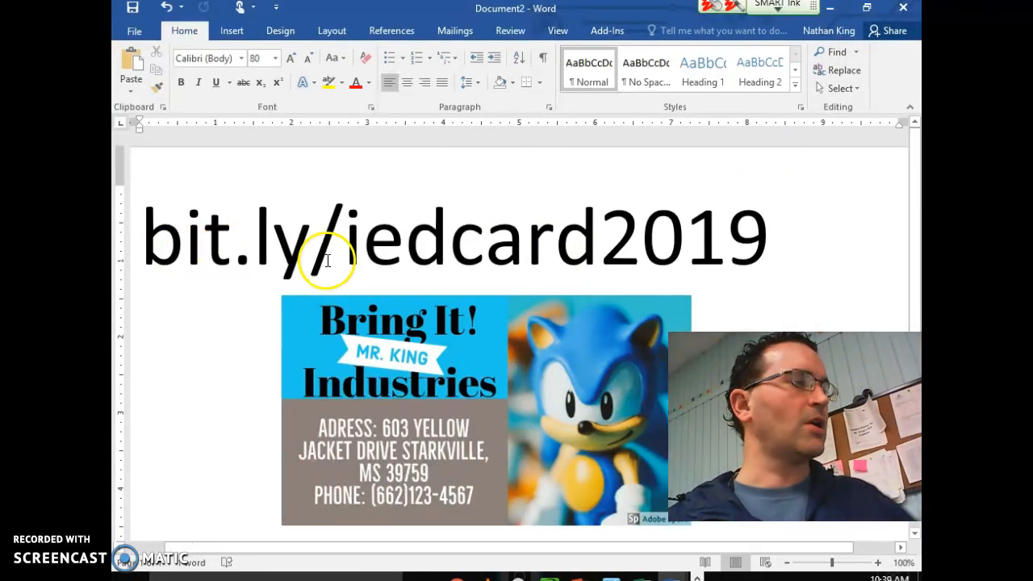